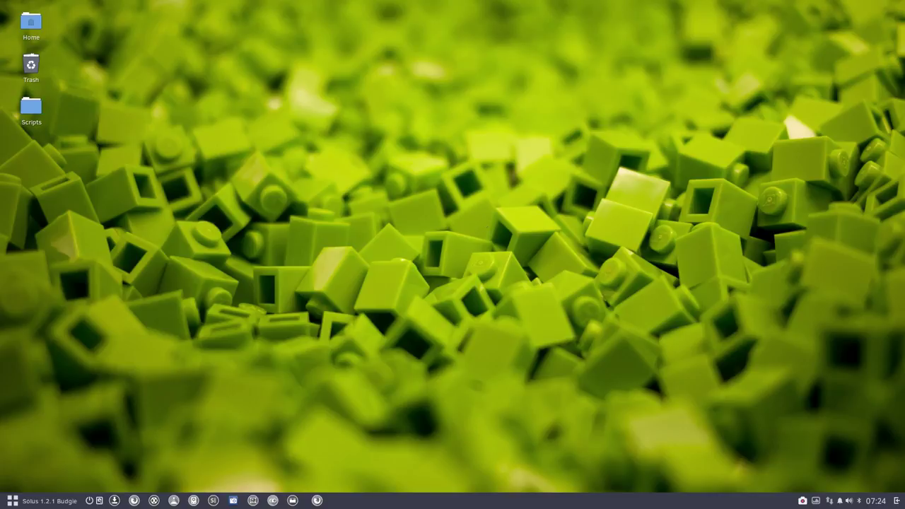
Browse the Budgie application menu, then open the Home folder from the desktop icon.
{"action": "left_click", "coordinate": [42, 501]}
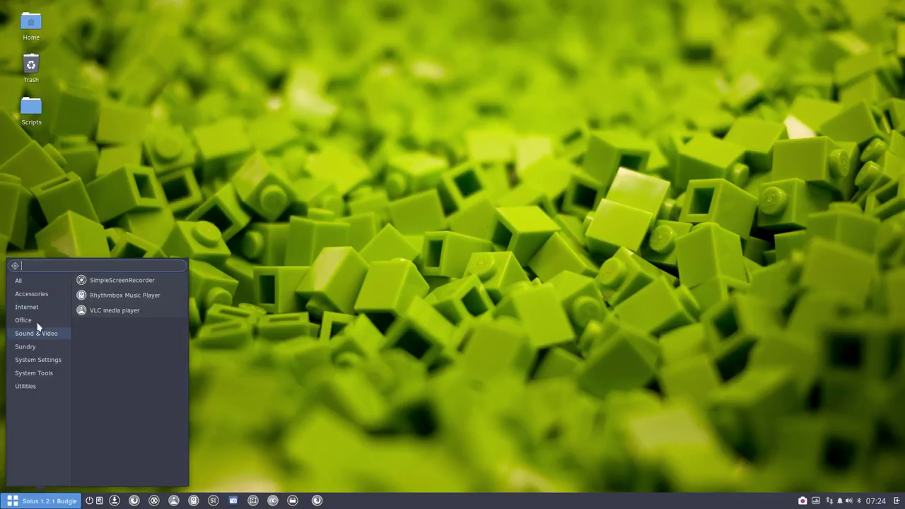
{"action": "scroll", "coordinate": [108, 402], "scroll_direction": "down", "scroll_amount": 5}
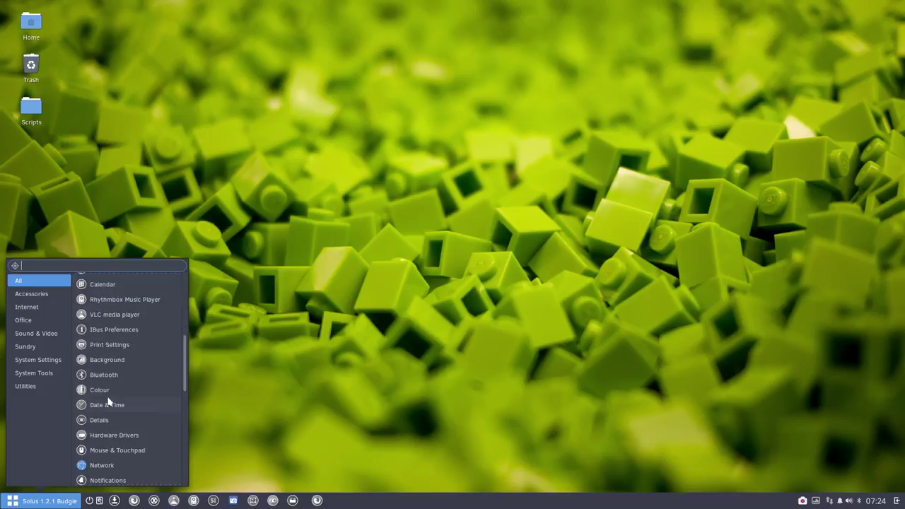
{"action": "scroll", "coordinate": [108, 401], "scroll_direction": "down", "scroll_amount": 5}
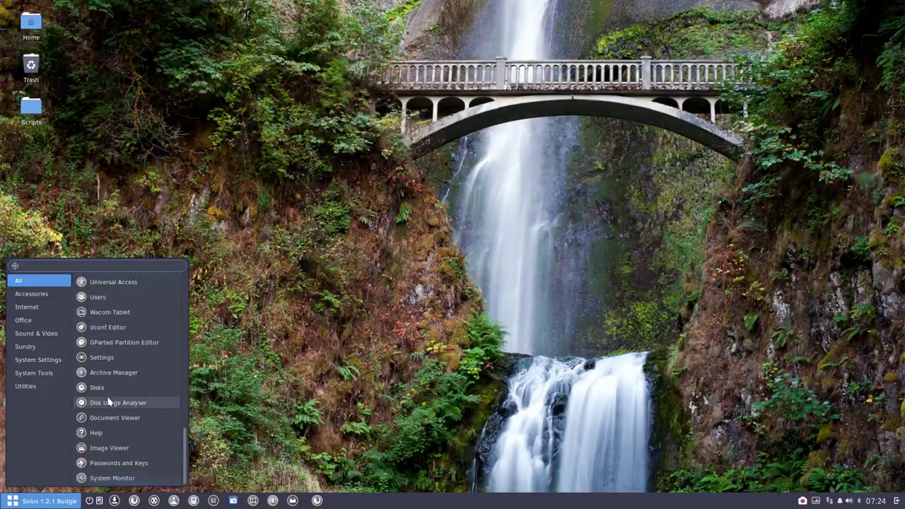
{"action": "left_click", "coordinate": [153, 101]}
{"action": "double_click", "coordinate": [39, 39]}
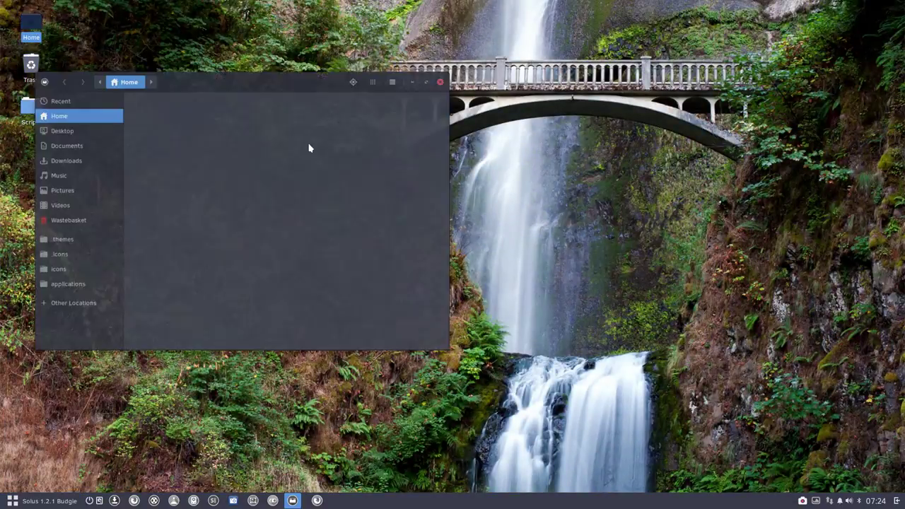
In hidden .icons, look over the Sardi, Flat, Flexible, Ghost Flexible, Mono and Arc theme folders.
{"action": "left_click_drag", "start_coordinate": [265, 82], "coordinate": [453, 159]}
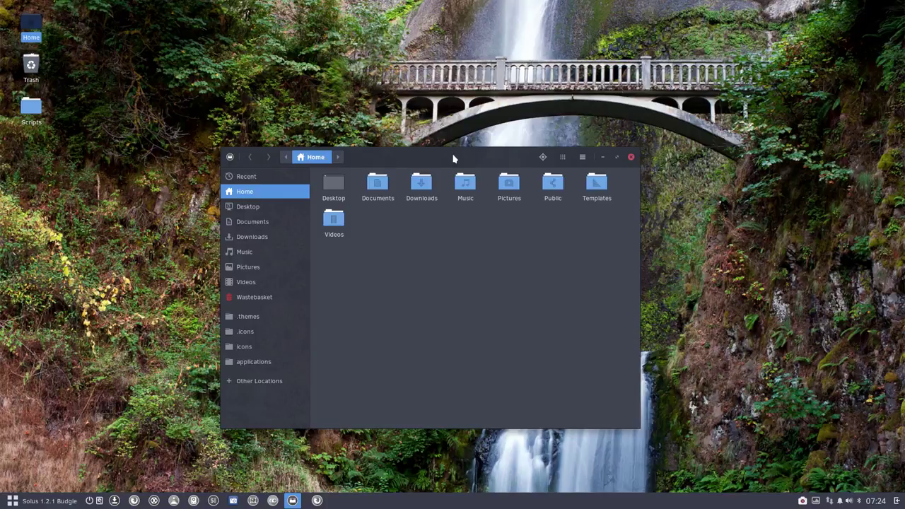
{"action": "left_click", "coordinate": [253, 333]}
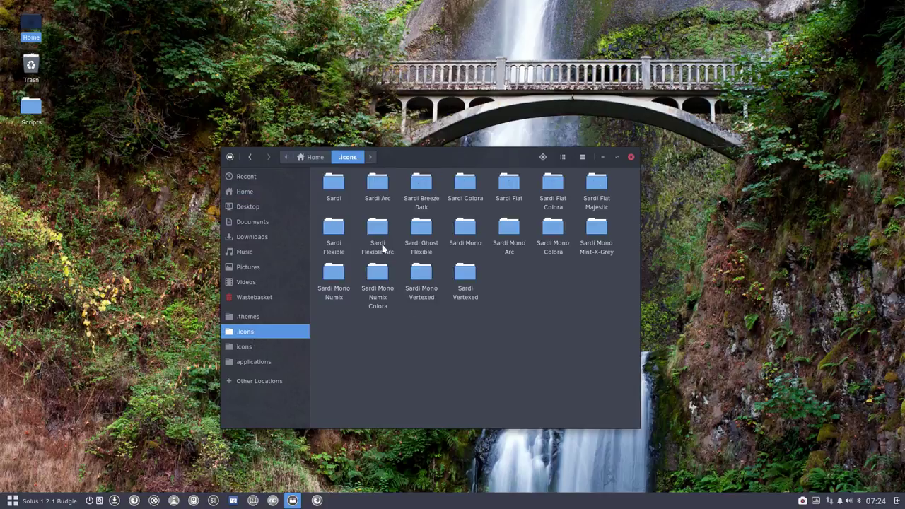
{"action": "left_click", "coordinate": [334, 183]}
{"action": "left_click", "coordinate": [509, 184]}
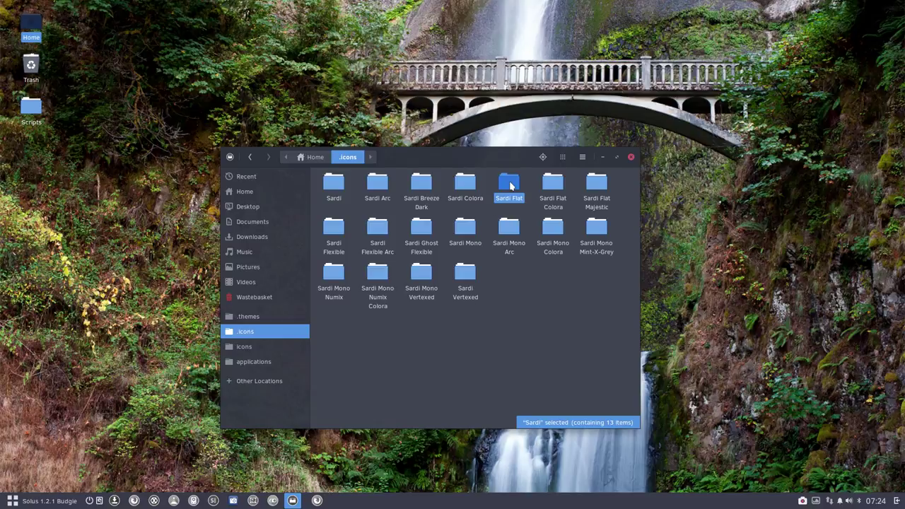
{"action": "left_click", "coordinate": [329, 233]}
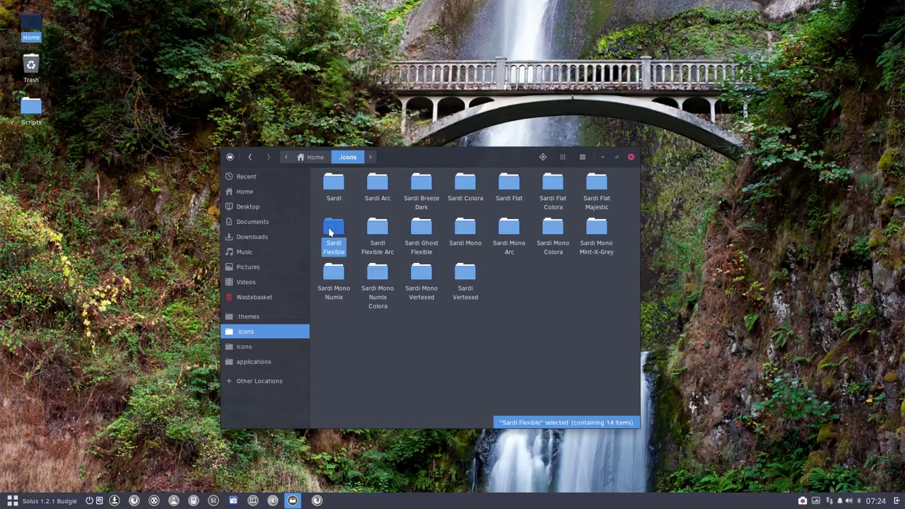
{"action": "left_click", "coordinate": [422, 225]}
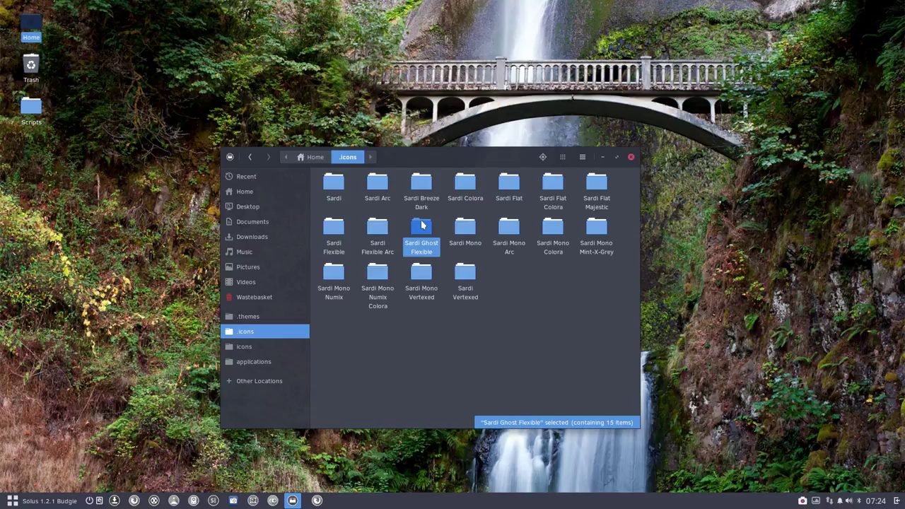
{"action": "left_click", "coordinate": [466, 228]}
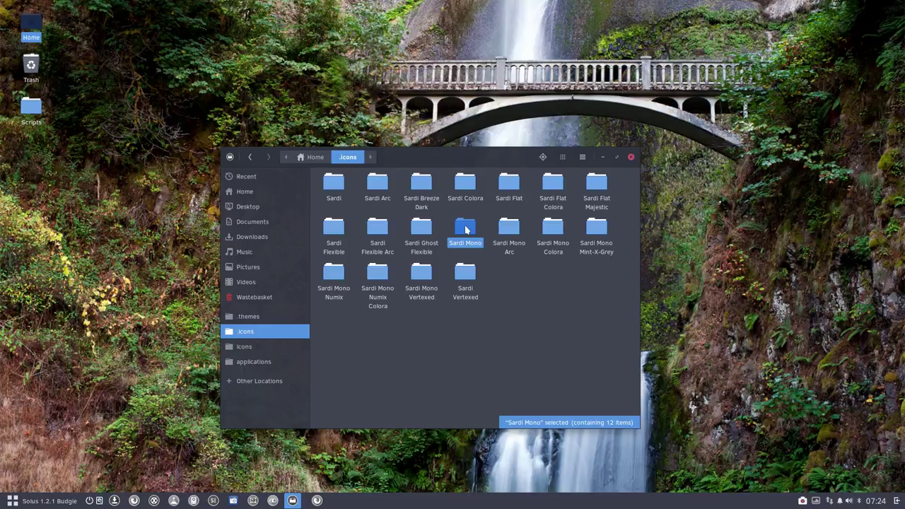
{"action": "left_click", "coordinate": [377, 181]}
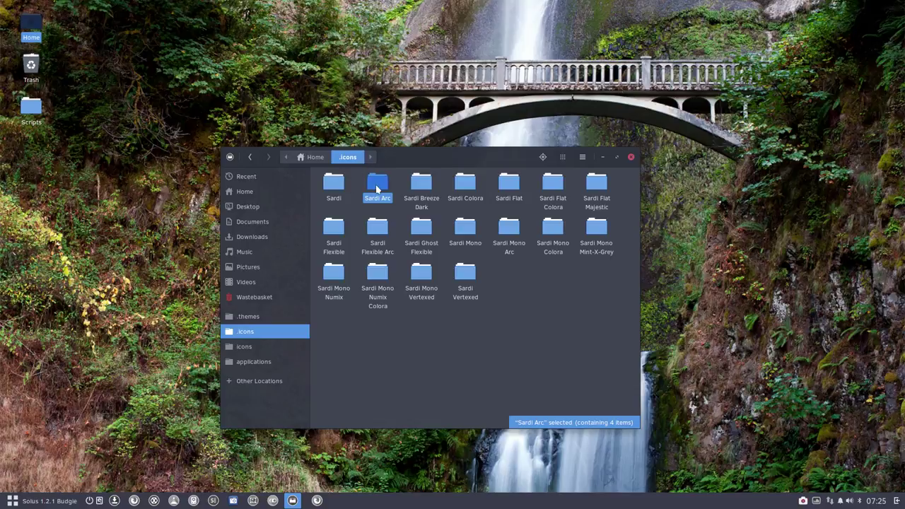
Browse the Sardi Arc places/24 icons, return to .icons, and close the file manager.
{"action": "double_click", "coordinate": [375, 185]}
{"action": "double_click", "coordinate": [338, 186]}
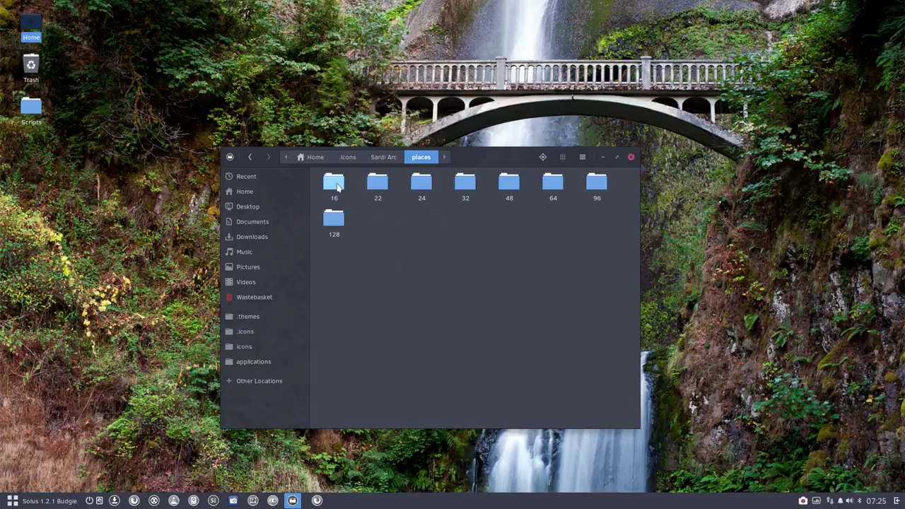
{"action": "left_click", "coordinate": [422, 188]}
{"action": "double_click", "coordinate": [422, 188]}
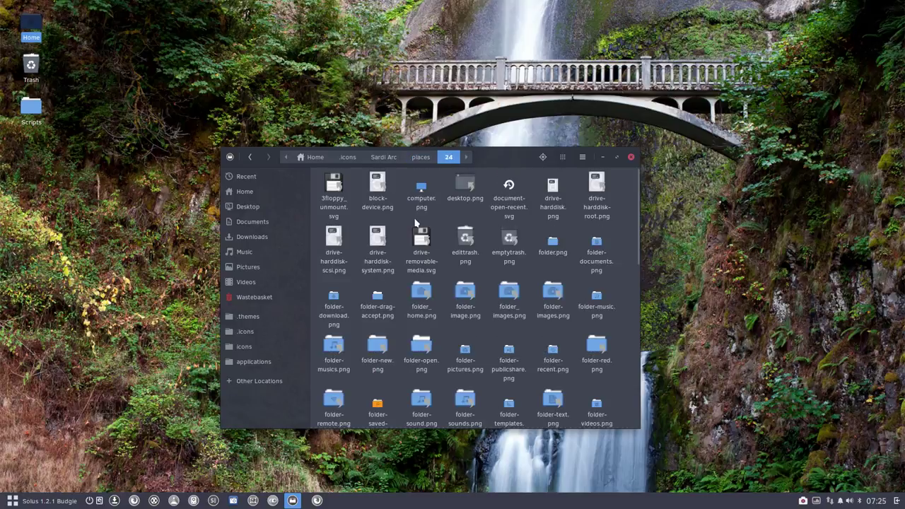
{"action": "left_click", "coordinate": [349, 158]}
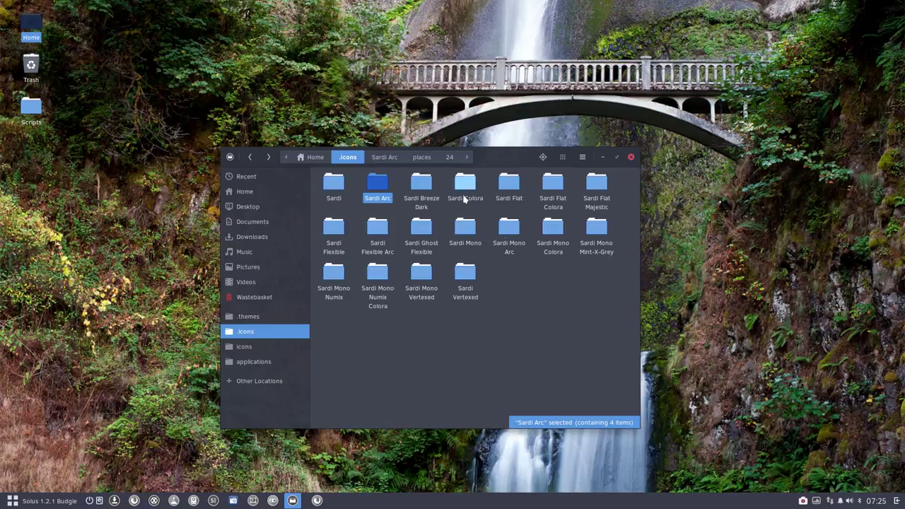
{"action": "left_click", "coordinate": [538, 295]}
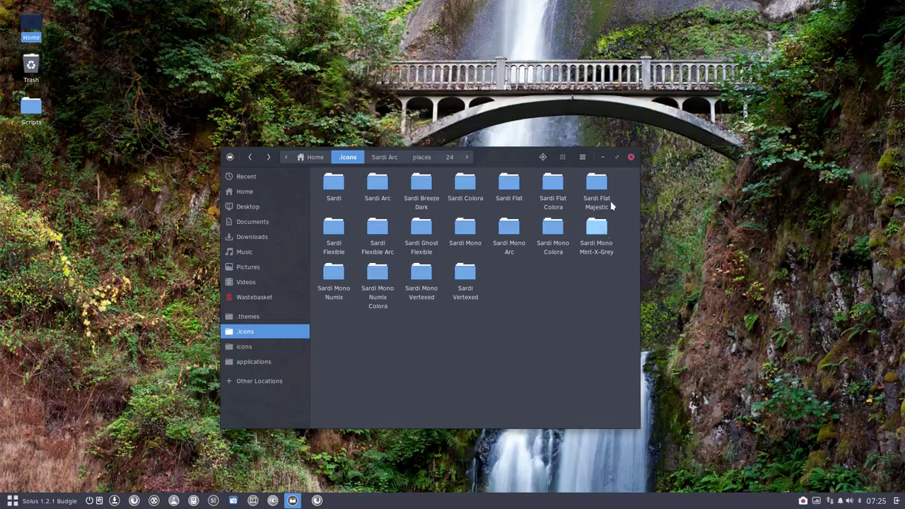
{"action": "left_click", "coordinate": [632, 158]}
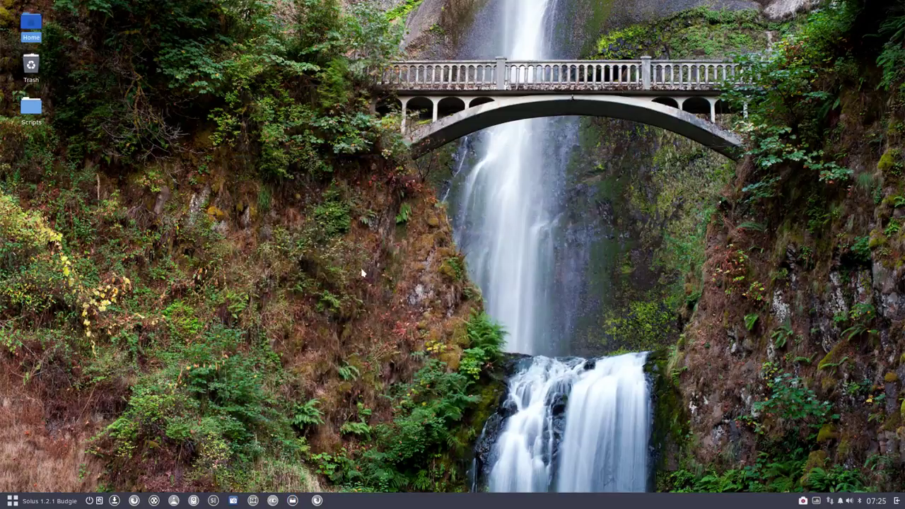
Open the icons-sardi-extra-v2.sh script in Firefox and select the Sardi-Extra repository URL on line 18.
{"action": "left_click", "coordinate": [317, 500]}
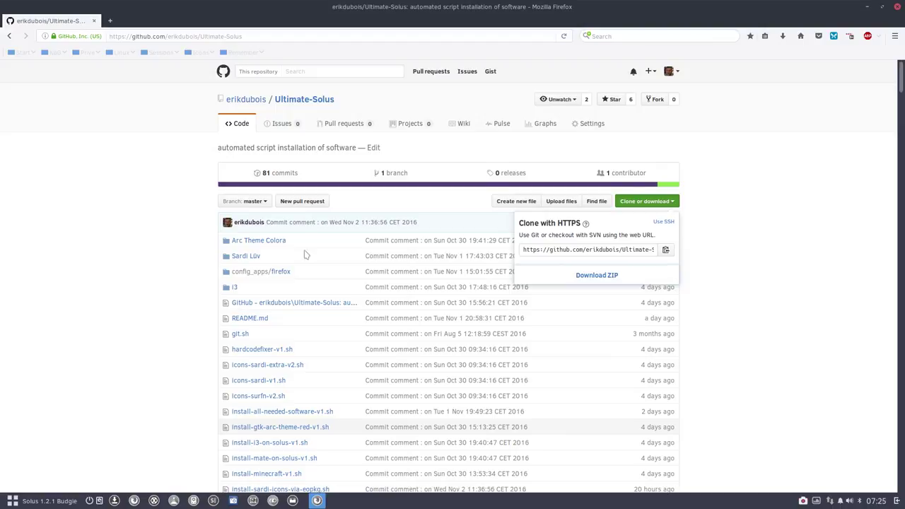
{"action": "scroll", "coordinate": [281, 304], "scroll_direction": "down", "scroll_amount": 2}
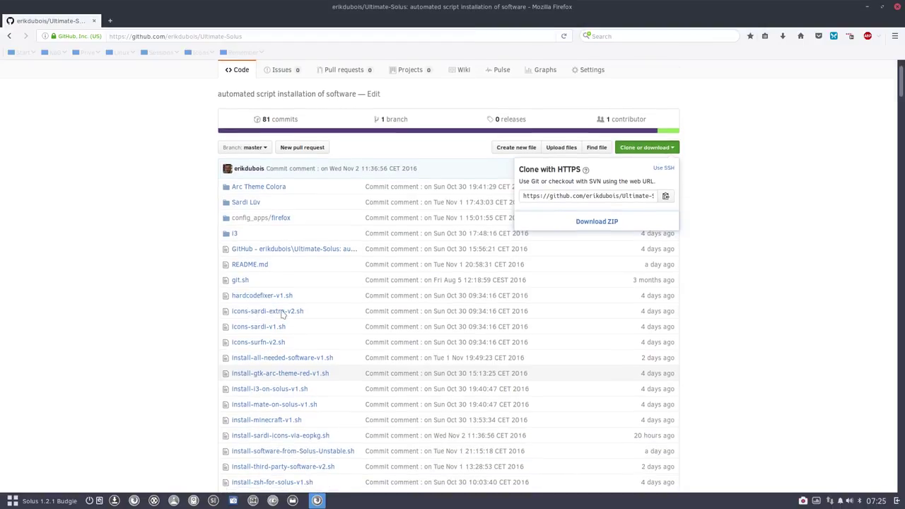
{"action": "left_click", "coordinate": [316, 314]}
{"action": "left_click", "coordinate": [280, 313]}
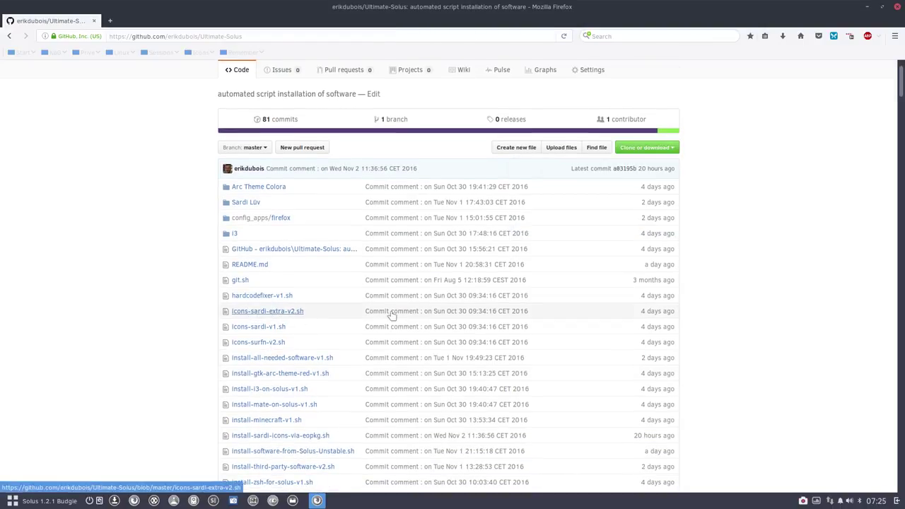
{"action": "scroll", "coordinate": [306, 263], "scroll_direction": "down", "scroll_amount": 3}
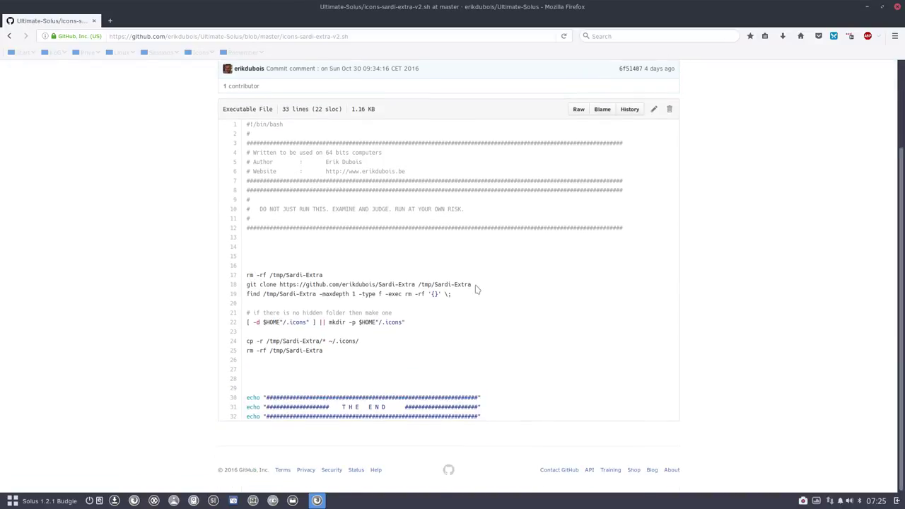
{"action": "left_click_drag", "start_coordinate": [475, 285], "coordinate": [414, 284]}
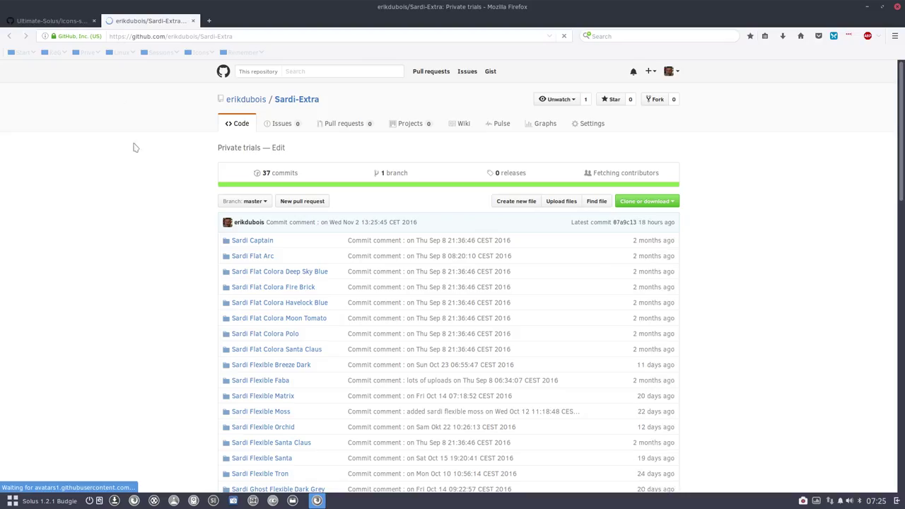
Scroll through the Sardi-Extra theme folders down to the 'Sardi Extras' README, then unmaximize Firefox.
{"action": "scroll", "coordinate": [136, 242], "scroll_direction": "down", "scroll_amount": 3}
{"action": "scroll", "coordinate": [137, 241], "scroll_direction": "down", "scroll_amount": 5}
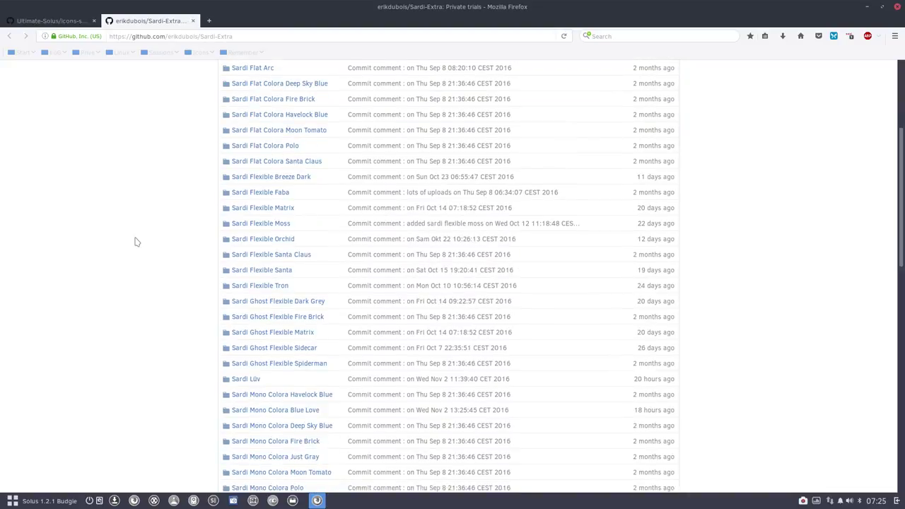
{"action": "scroll", "coordinate": [136, 242], "scroll_direction": "down", "scroll_amount": 8}
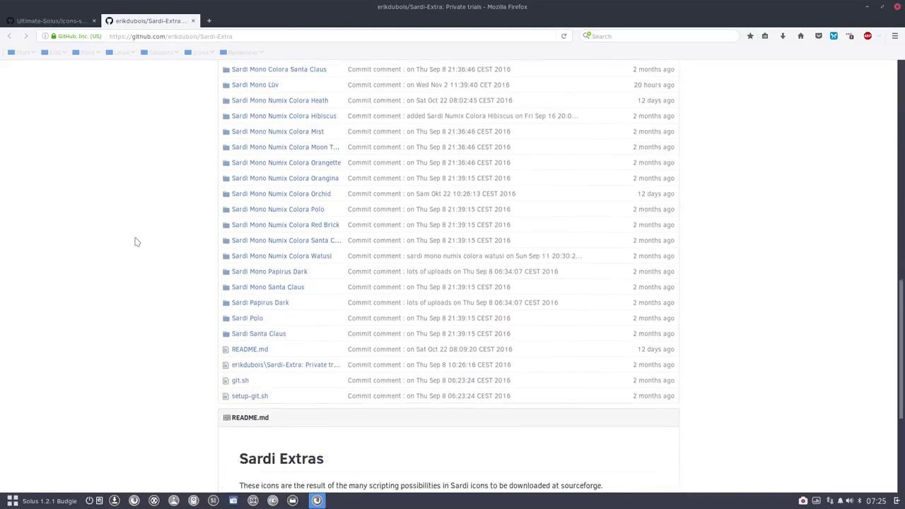
{"action": "scroll", "coordinate": [137, 242], "scroll_direction": "up", "scroll_amount": 15}
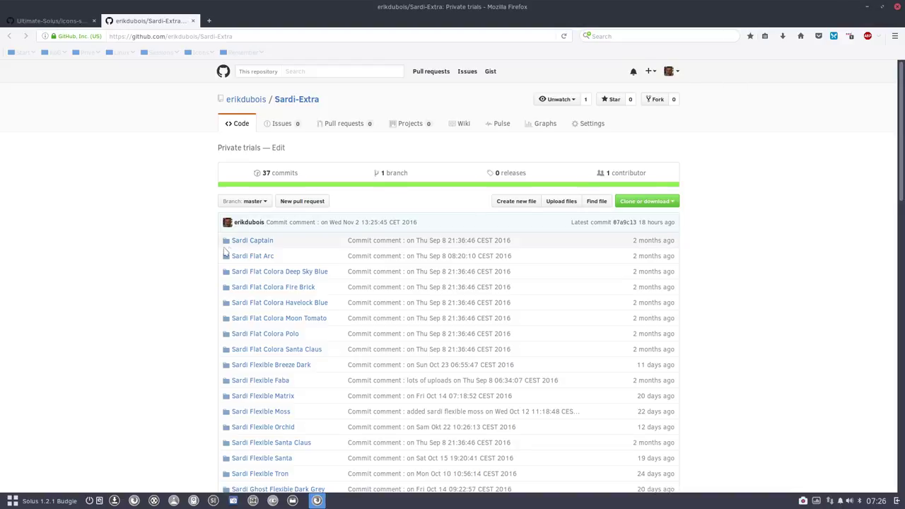
{"action": "scroll", "coordinate": [244, 212], "scroll_direction": "down", "scroll_amount": 4}
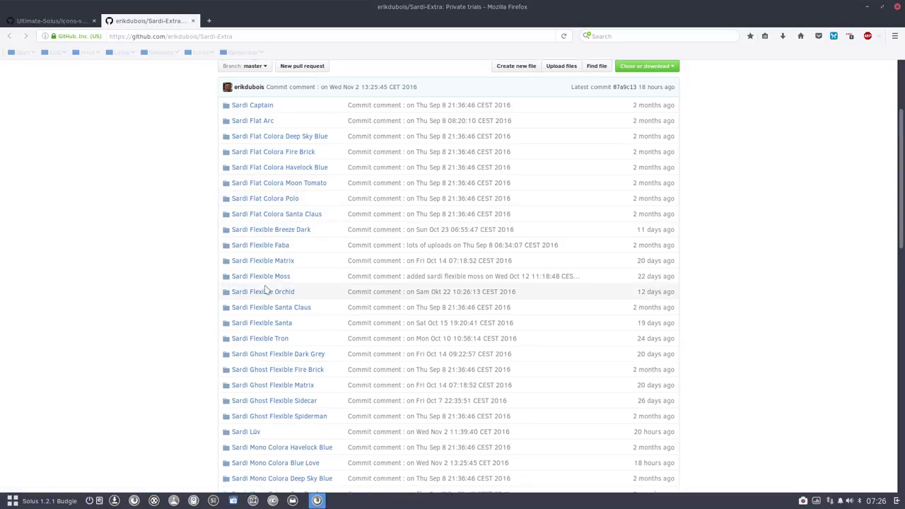
{"action": "scroll", "coordinate": [264, 289], "scroll_direction": "down", "scroll_amount": 4}
{"action": "scroll", "coordinate": [267, 289], "scroll_direction": "down", "scroll_amount": 8}
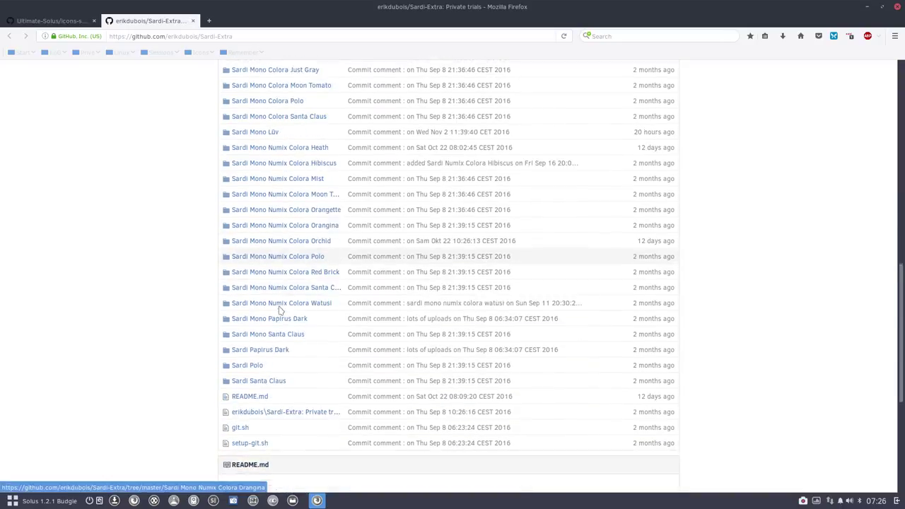
{"action": "scroll", "coordinate": [280, 309], "scroll_direction": "down", "scroll_amount": 3}
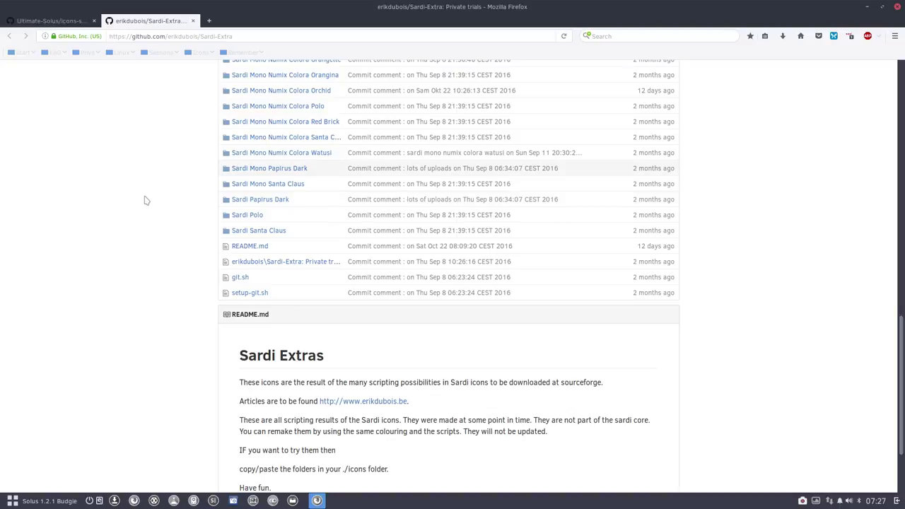
{"action": "left_click_drag", "start_coordinate": [394, 6], "coordinate": [408, 65]}
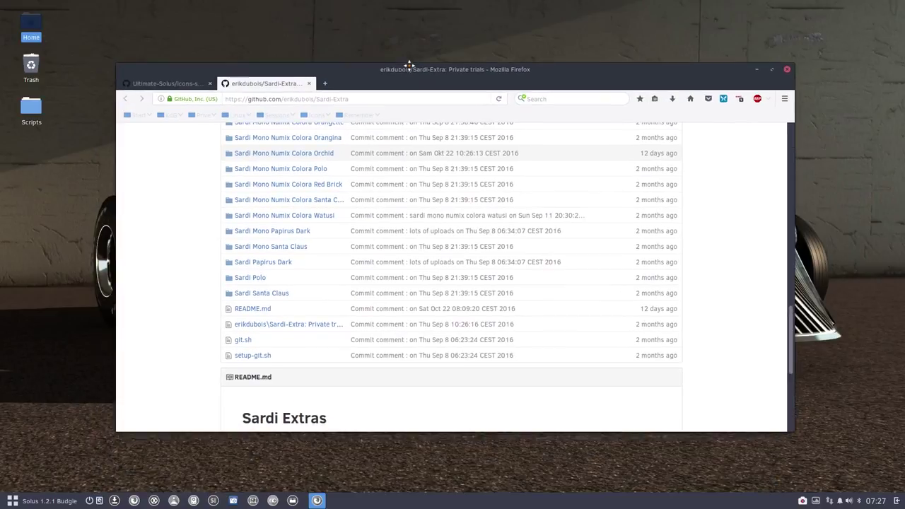
Copy the Sardi-Extra clone URL and download the repository as Sardi-Extra-master.zip, checking the downloads list.
{"action": "scroll", "coordinate": [196, 236], "scroll_direction": "up", "scroll_amount": 15}
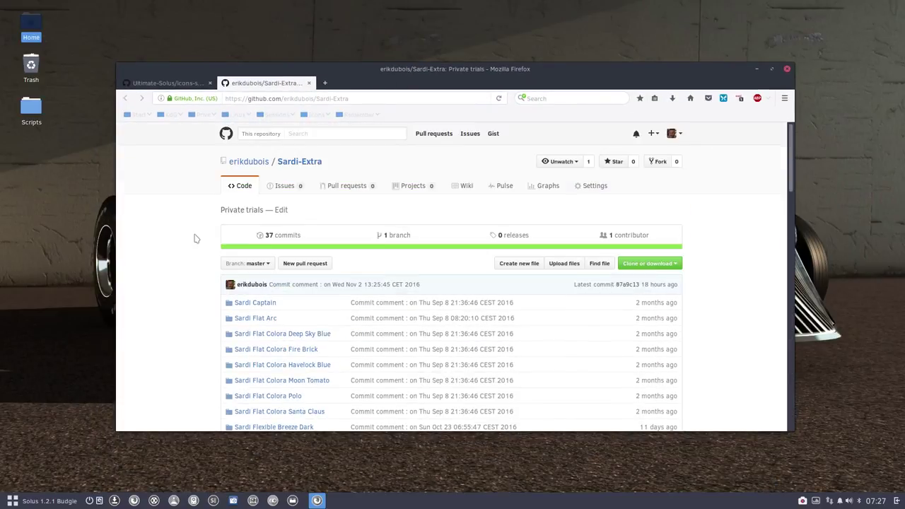
{"action": "left_click", "coordinate": [677, 264]}
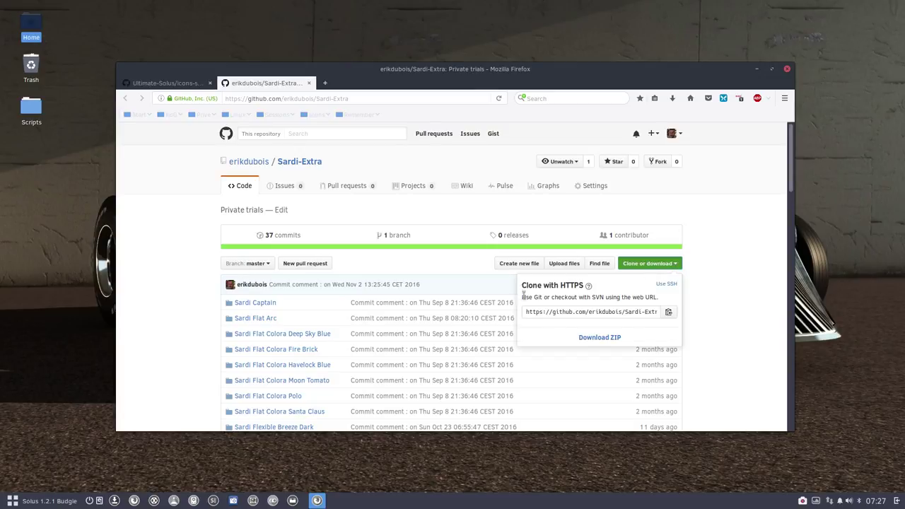
{"action": "left_click", "coordinate": [668, 312]}
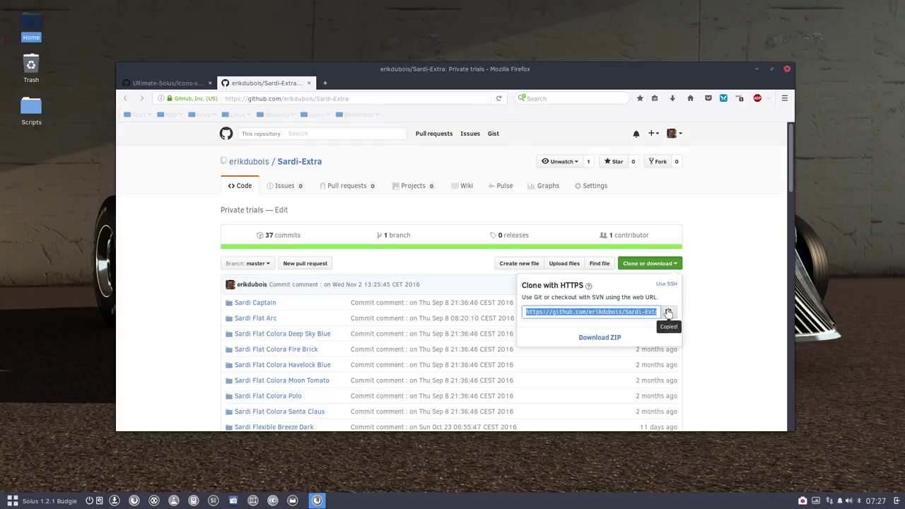
{"action": "left_click", "coordinate": [608, 339]}
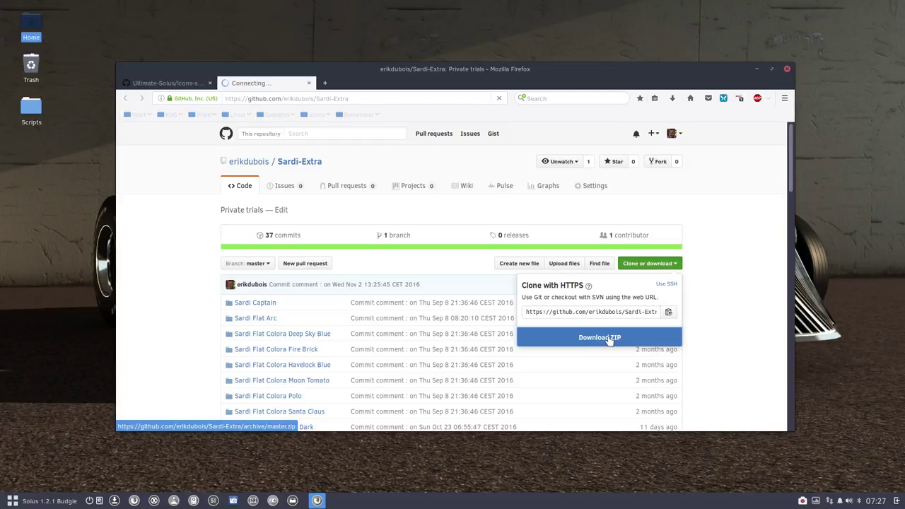
{"action": "left_click", "coordinate": [673, 100]}
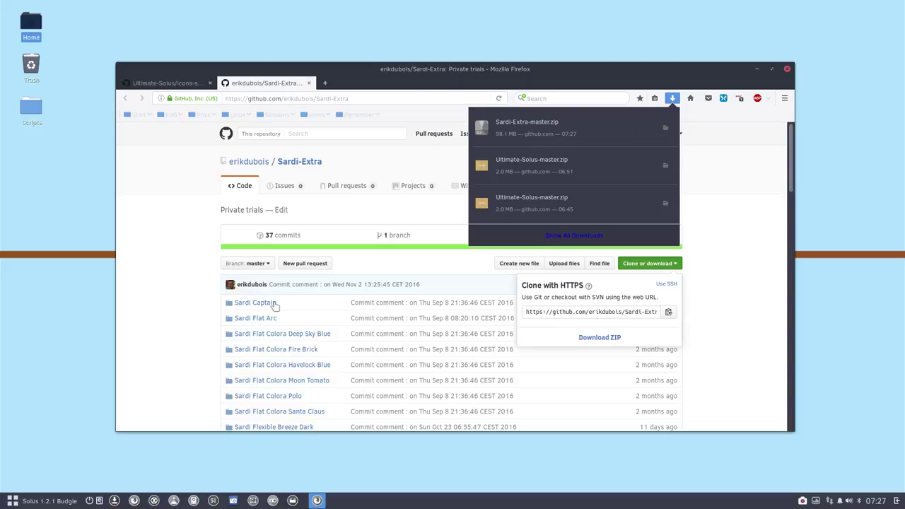
Close the downloads list and clone options, then minimize Firefox.
{"action": "left_click", "coordinate": [170, 384]}
{"action": "scroll", "coordinate": [180, 375], "scroll_direction": "down", "scroll_amount": 5}
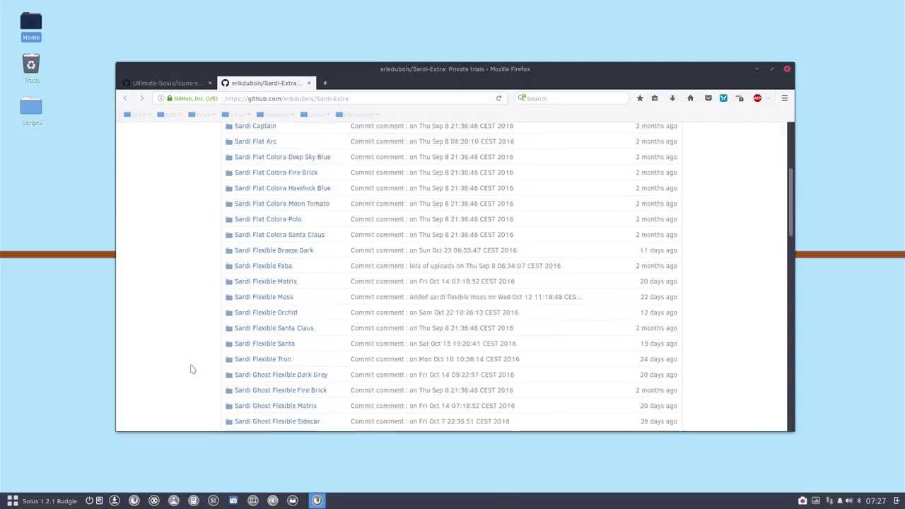
{"action": "scroll", "coordinate": [190, 369], "scroll_direction": "down", "scroll_amount": 3}
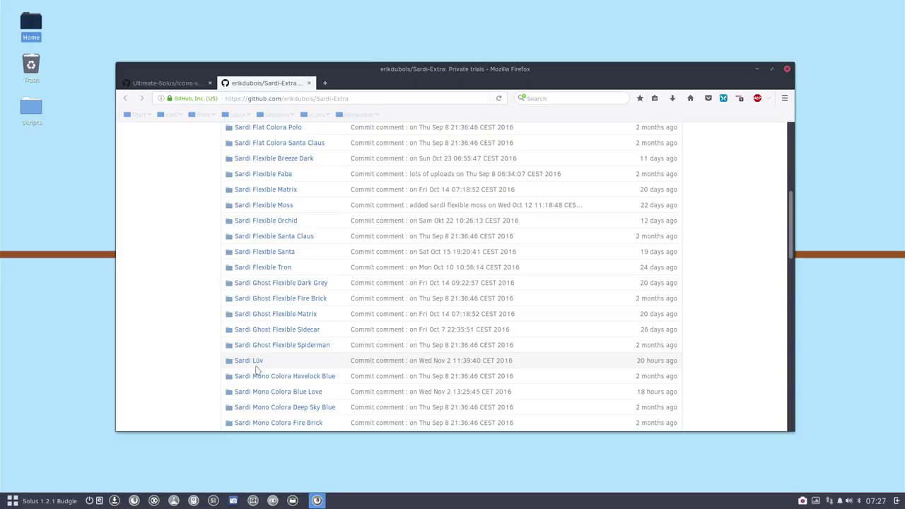
{"action": "left_click", "coordinate": [758, 69]}
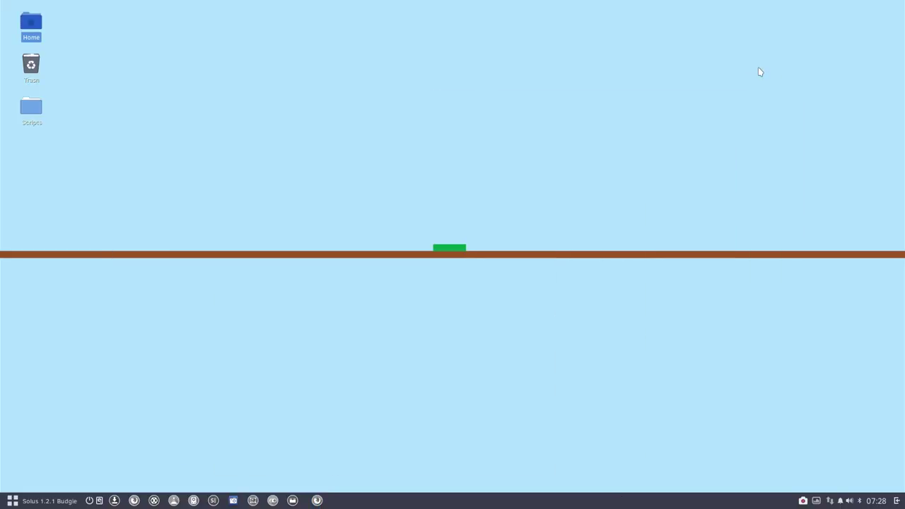
Open Home > Downloads and delete Ultimate-Solus-master.zip.
{"action": "left_click", "coordinate": [19, 26]}
{"action": "double_click", "coordinate": [19, 26]}
{"action": "left_click", "coordinate": [234, 112]}
{"action": "double_click", "coordinate": [234, 111]}
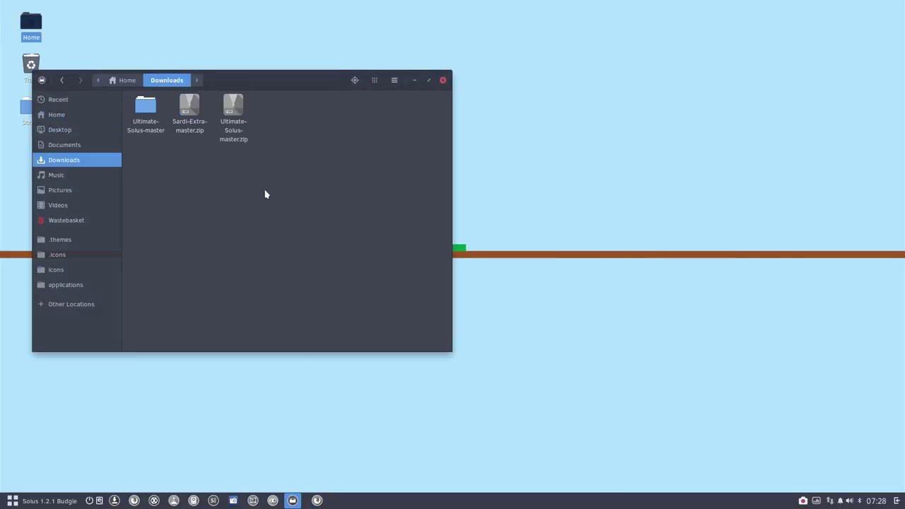
{"action": "left_click", "coordinate": [149, 115]}
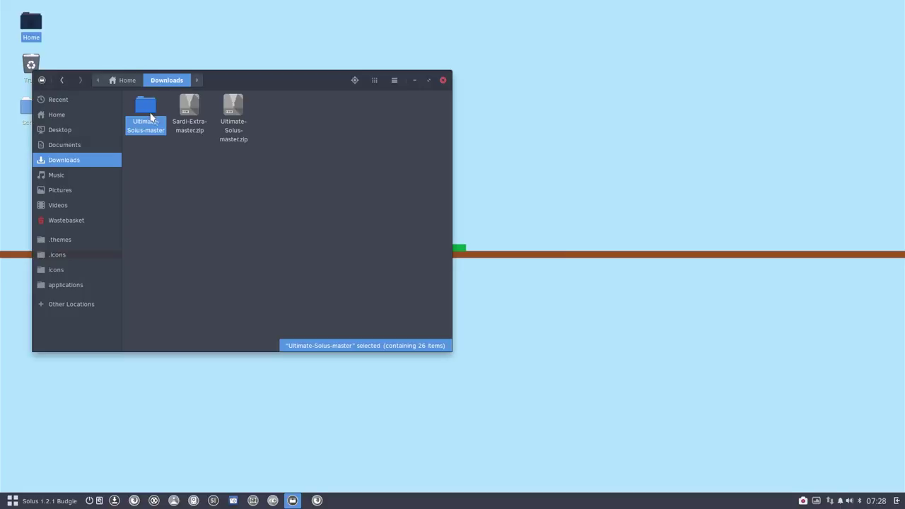
{"action": "left_click", "coordinate": [196, 154]}
{"action": "left_click", "coordinate": [224, 122]}
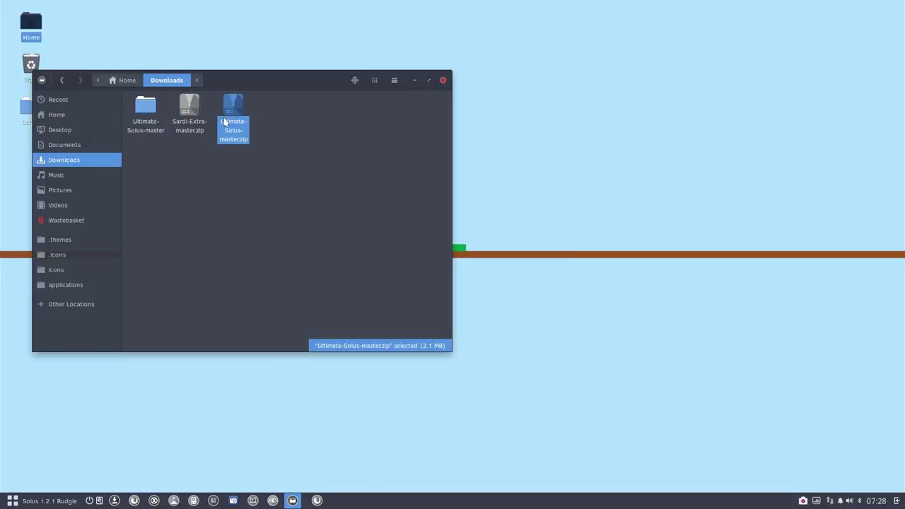
{"action": "key", "text": "Delete"}
Extract Sardi-Extra-master.zip here, open the new Sardi-Extra-master folder, then minimize Files.
{"action": "left_click", "coordinate": [193, 121]}
{"action": "right_click", "coordinate": [193, 121]}
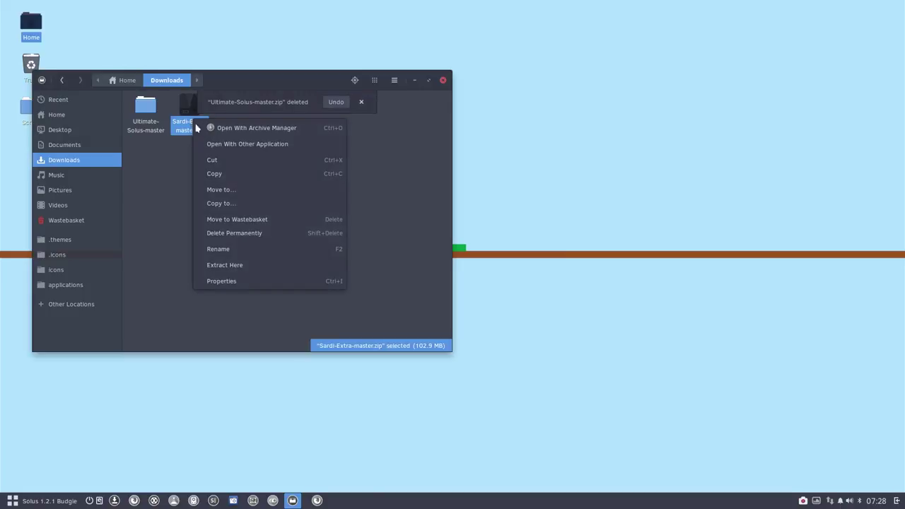
{"action": "left_click", "coordinate": [246, 265]}
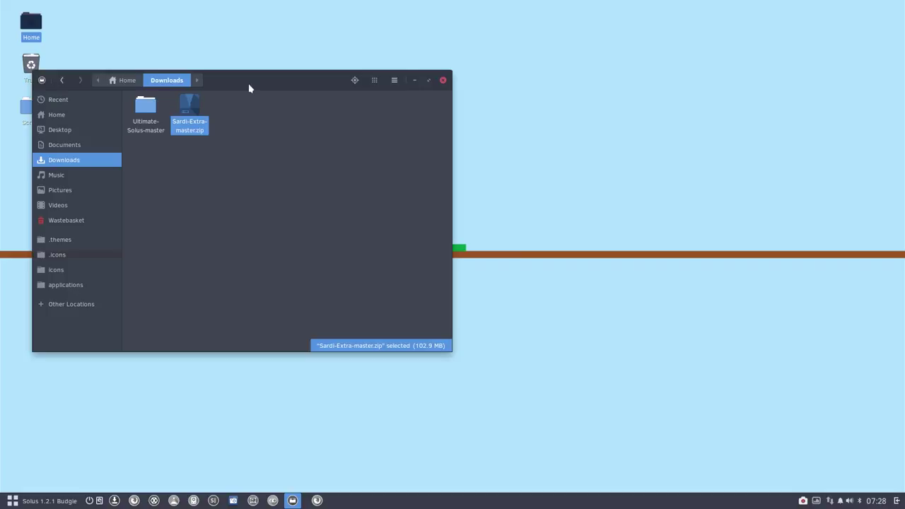
{"action": "left_click_drag", "start_coordinate": [248, 83], "coordinate": [489, 94]}
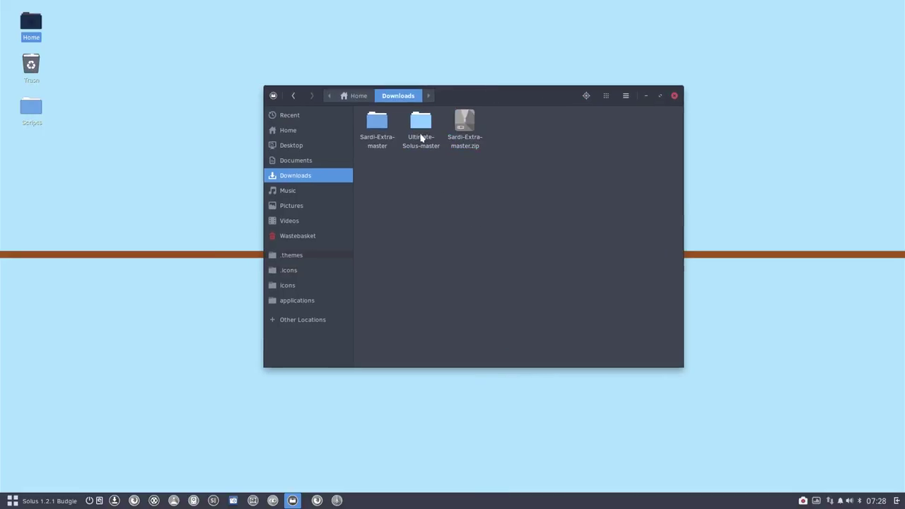
{"action": "double_click", "coordinate": [381, 134]}
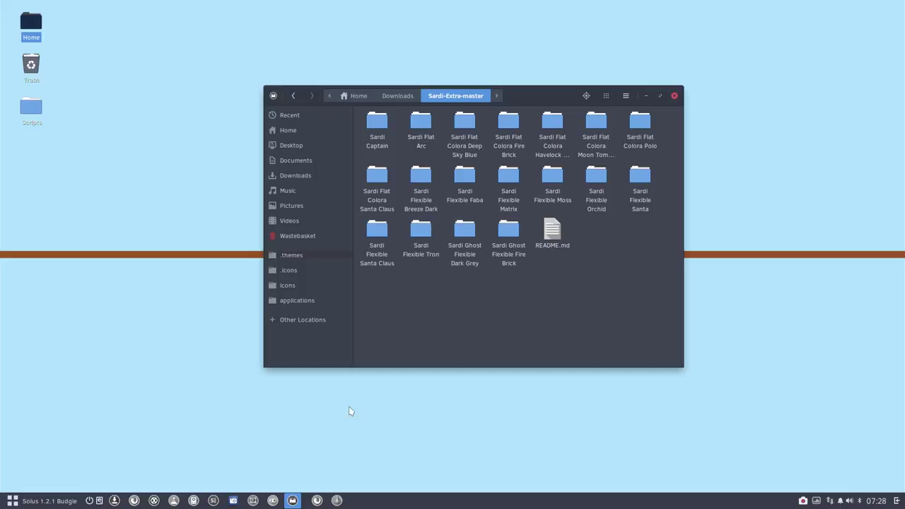
{"action": "left_click", "coordinate": [294, 501]}
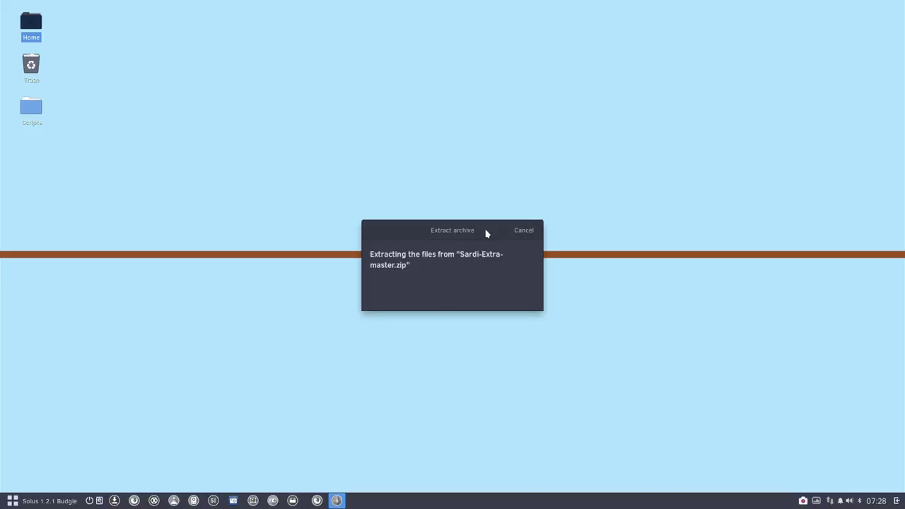
Bring back the Sardi-Extra-master window, reposition it, and scroll to the loose files at the bottom.
{"action": "left_click_drag", "start_coordinate": [487, 234], "coordinate": [279, 37]}
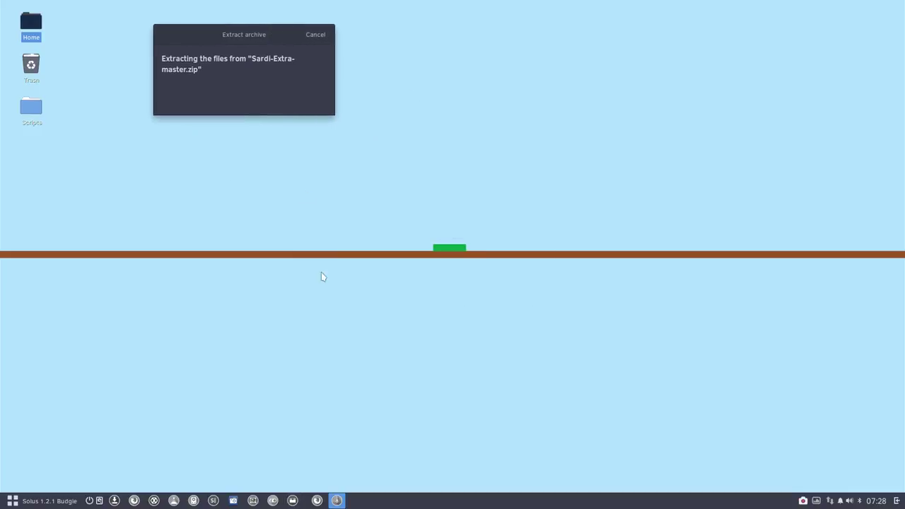
{"action": "left_click", "coordinate": [293, 501]}
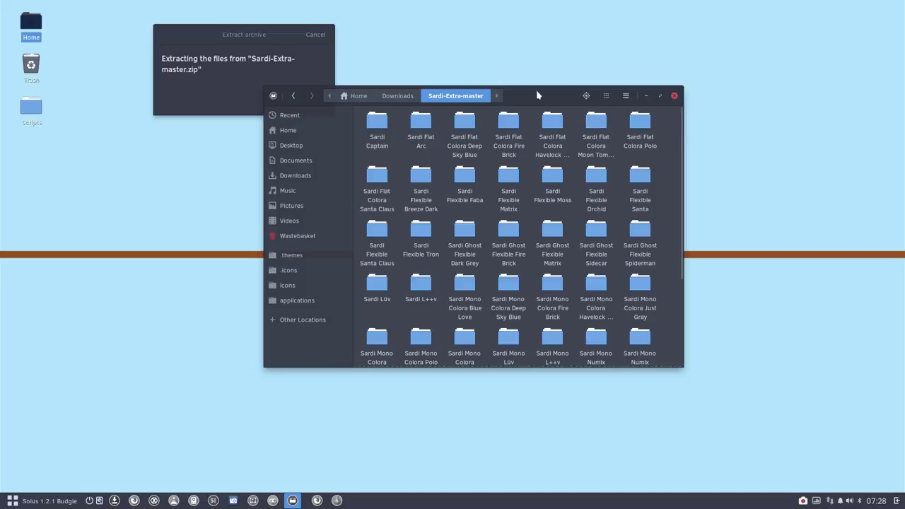
{"action": "left_click_drag", "start_coordinate": [539, 95], "coordinate": [656, 110]}
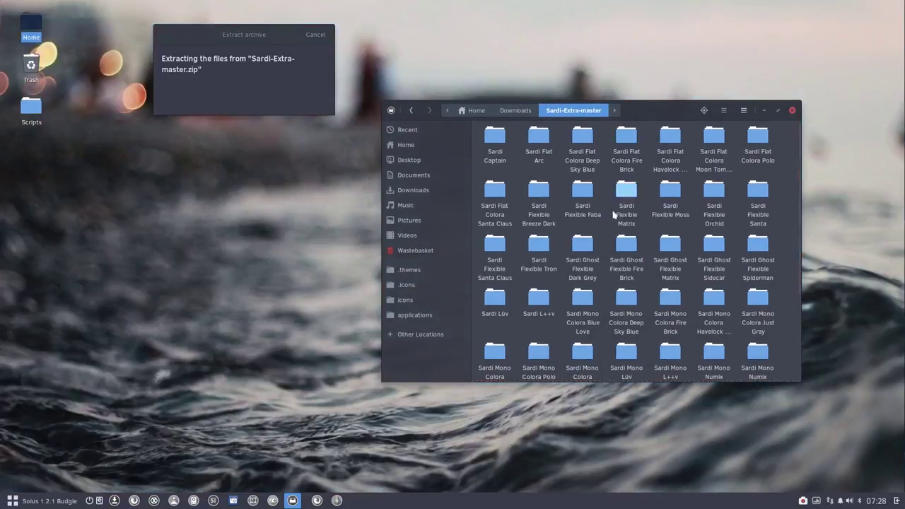
{"action": "scroll", "coordinate": [613, 212], "scroll_direction": "down", "scroll_amount": 4}
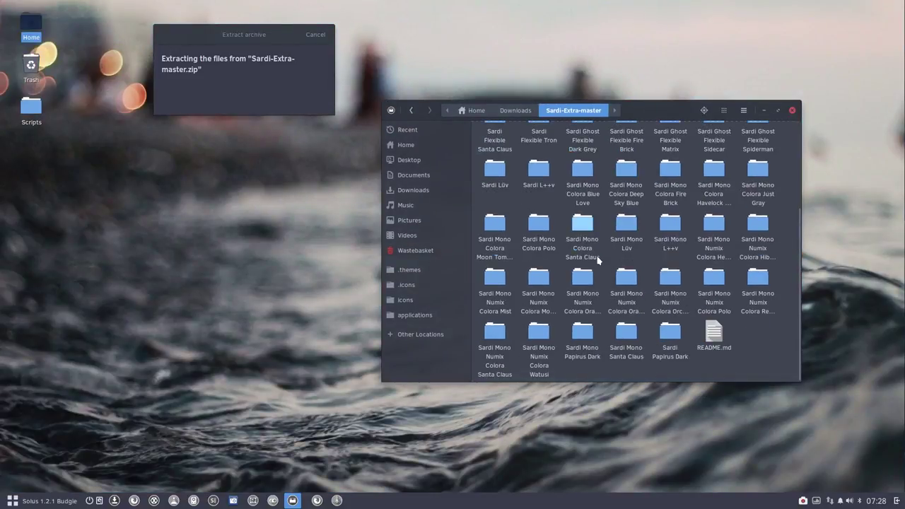
{"action": "scroll", "coordinate": [598, 260], "scroll_direction": "down", "scroll_amount": 2}
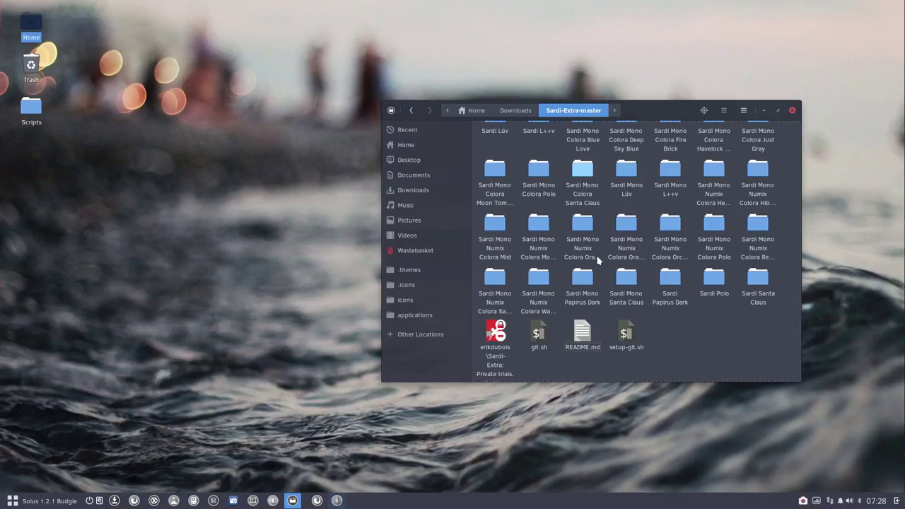
Delete git.sh, README.md, setup-git.sh and the image file from Sardi-Extra-master.
{"action": "left_click", "coordinate": [585, 280]}
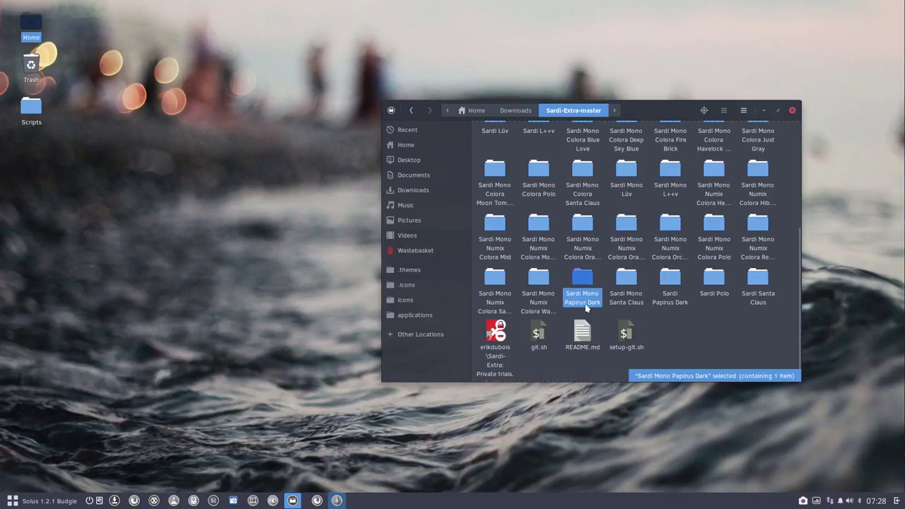
{"action": "left_click", "coordinate": [672, 337]}
{"action": "key", "text": "ctrl+a"}
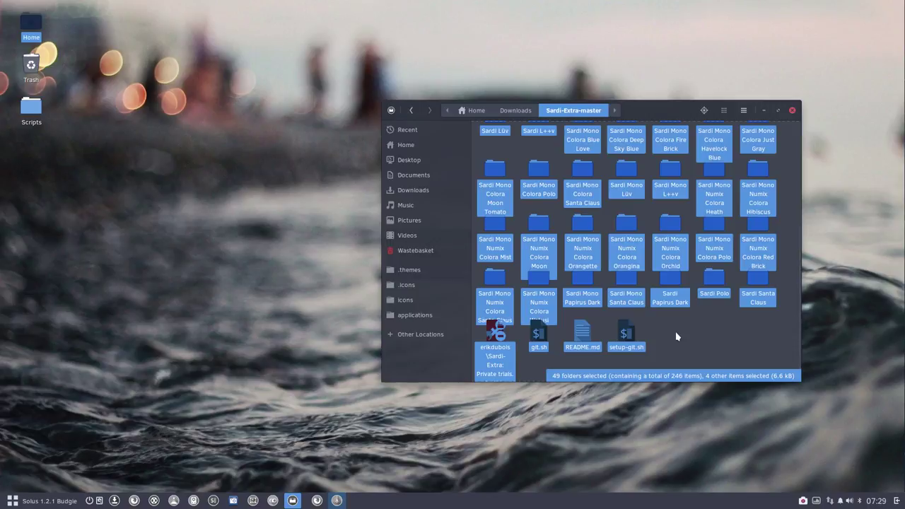
{"action": "left_click", "coordinate": [677, 337]}
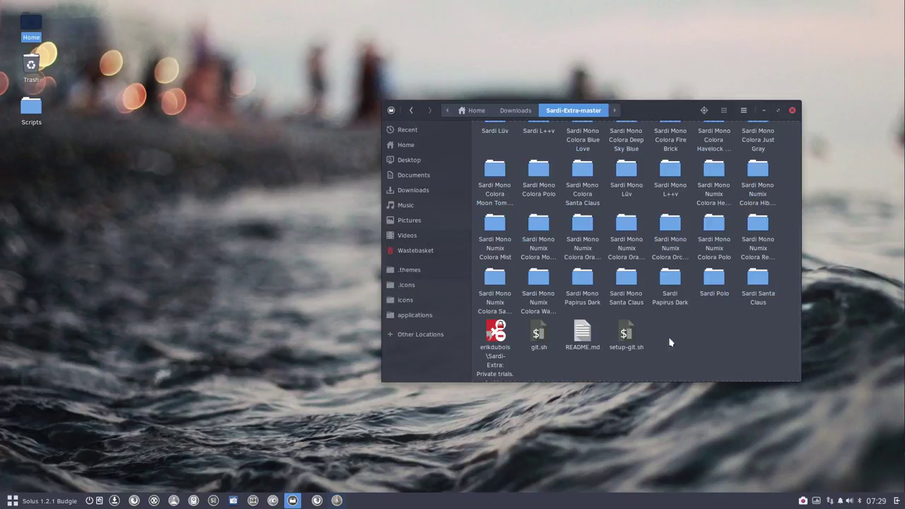
{"action": "left_click_drag", "start_coordinate": [663, 333], "coordinate": [503, 337]}
{"action": "key", "text": "Delete"}
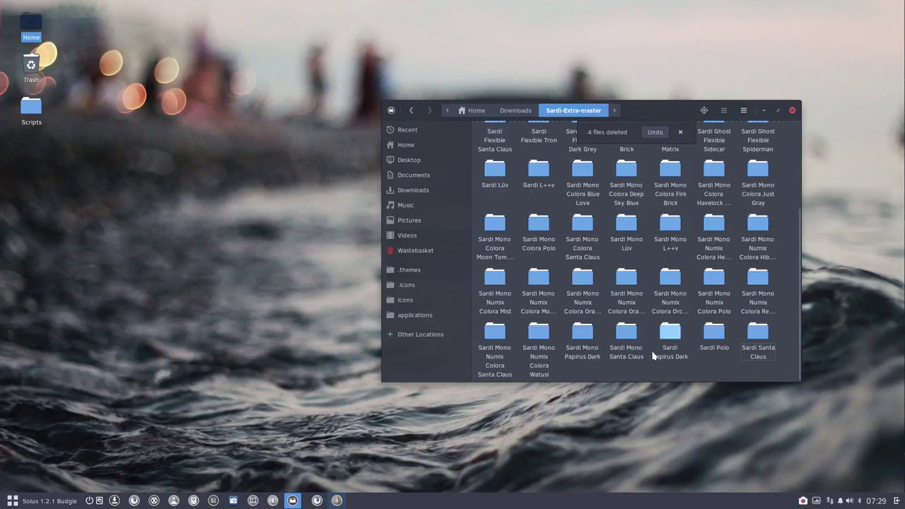
Select all 49 remaining theme folders for copying and go to the hidden .icons folder.
{"action": "scroll", "coordinate": [650, 355], "scroll_direction": "up", "scroll_amount": 3}
{"action": "scroll", "coordinate": [650, 355], "scroll_direction": "down", "scroll_amount": 3}
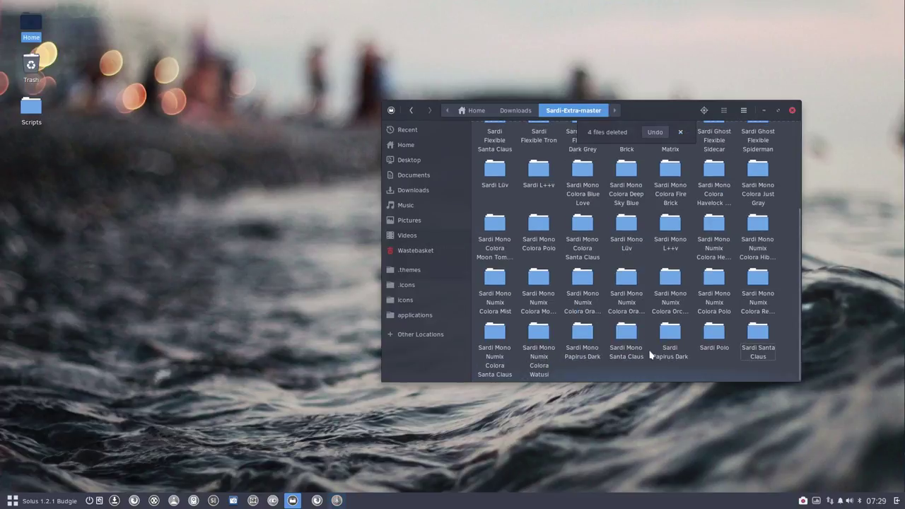
{"action": "key", "text": "ctrl+a"}
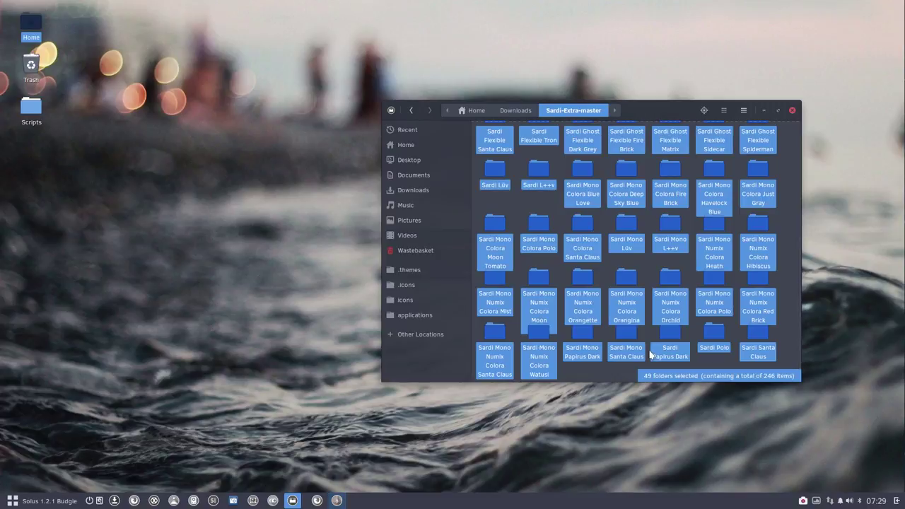
{"action": "left_click", "coordinate": [434, 286]}
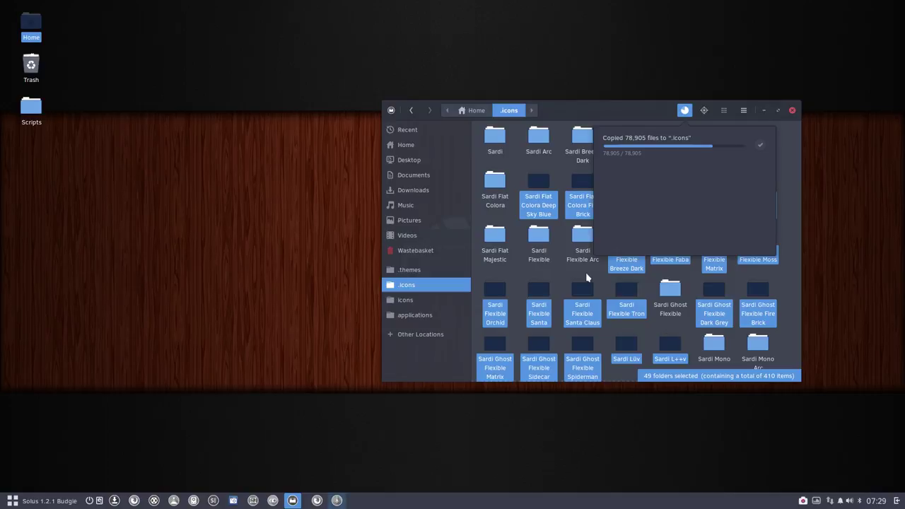
Dismiss the copy progress once the 49 Sardi-Extra folders have been pasted into .icons.
{"action": "left_click", "coordinate": [622, 109]}
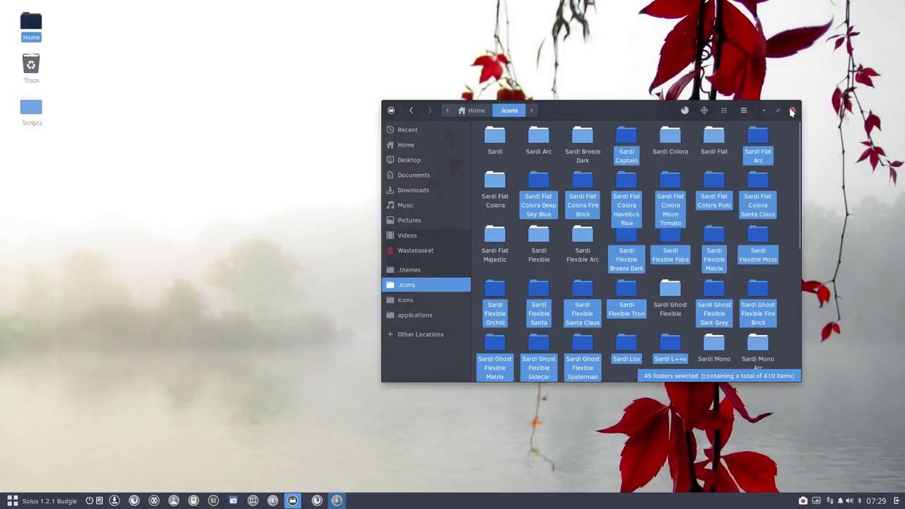
Review the .icons folder, which now holds 67 icon theme folders.
{"action": "left_click", "coordinate": [780, 161]}
{"action": "scroll", "coordinate": [777, 226], "scroll_direction": "down", "scroll_amount": 5}
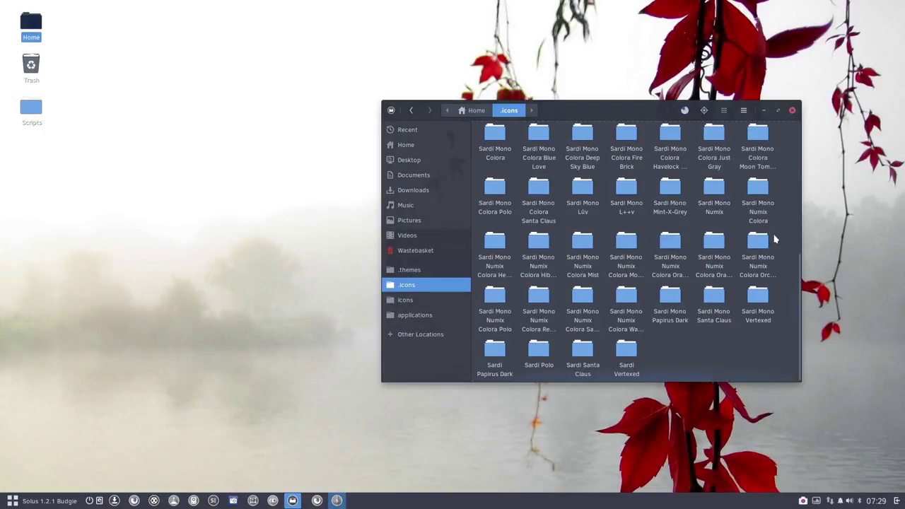
{"action": "scroll", "coordinate": [773, 237], "scroll_direction": "up", "scroll_amount": 5}
{"action": "scroll", "coordinate": [773, 236], "scroll_direction": "down", "scroll_amount": 5}
{"action": "scroll", "coordinate": [763, 283], "scroll_direction": "up", "scroll_amount": 1}
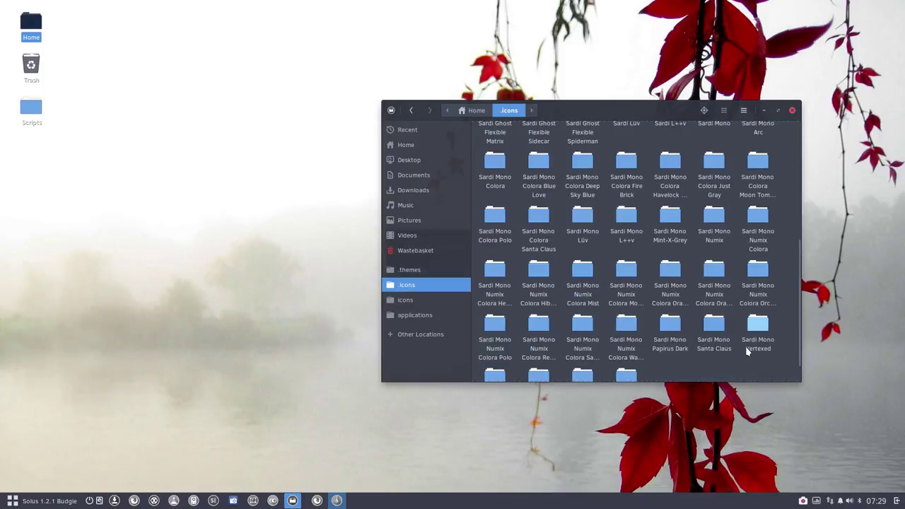
{"action": "left_click", "coordinate": [748, 351]}
{"action": "key", "text": "ctrl+a"}
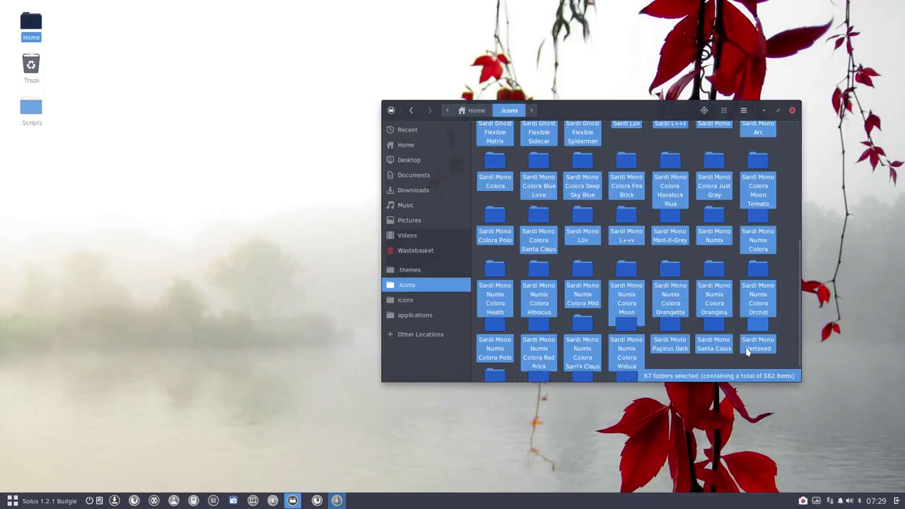
{"action": "left_click", "coordinate": [845, 183]}
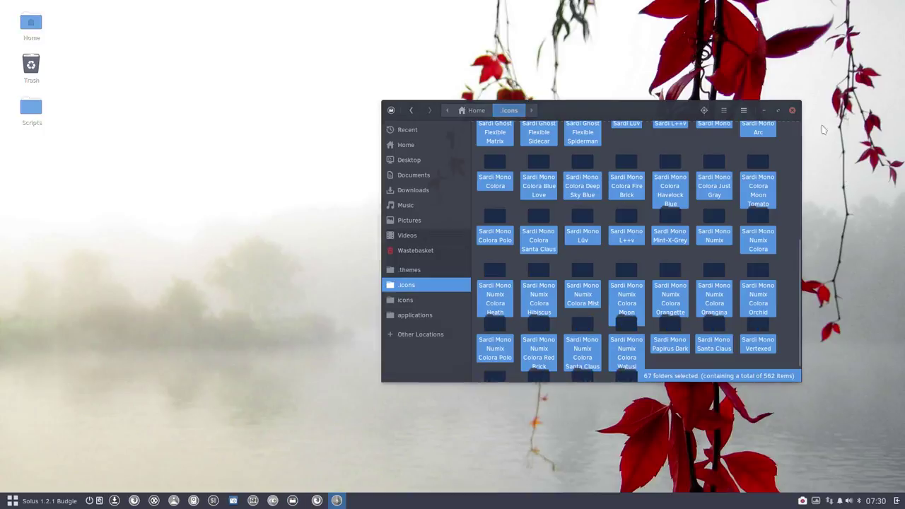
Close Files and the 'Extraction completed successfully' notice, then open Tweaks on Appearance.
{"action": "left_click", "coordinate": [792, 112]}
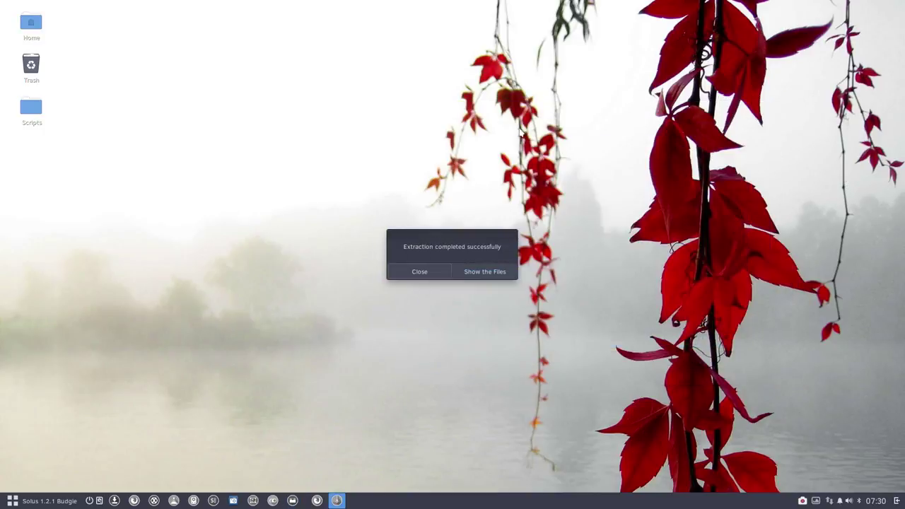
{"action": "left_click", "coordinate": [420, 276]}
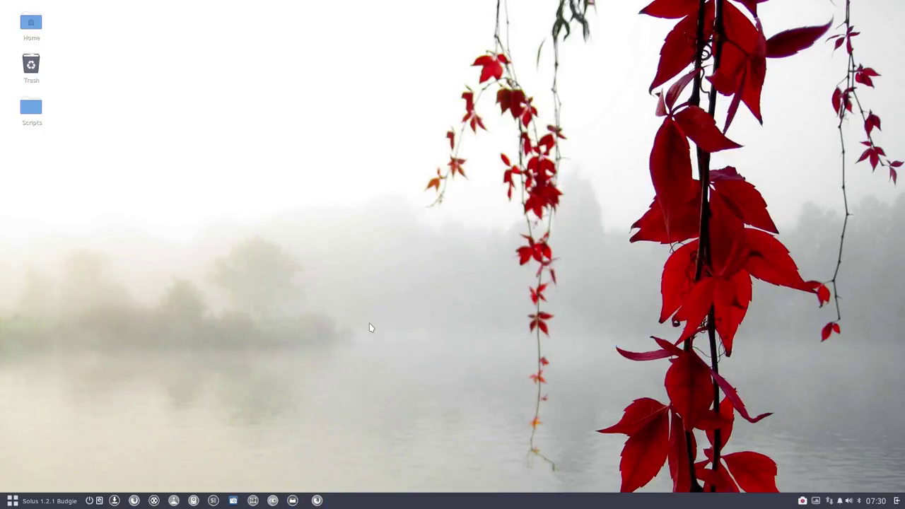
{"action": "left_click", "coordinate": [271, 502]}
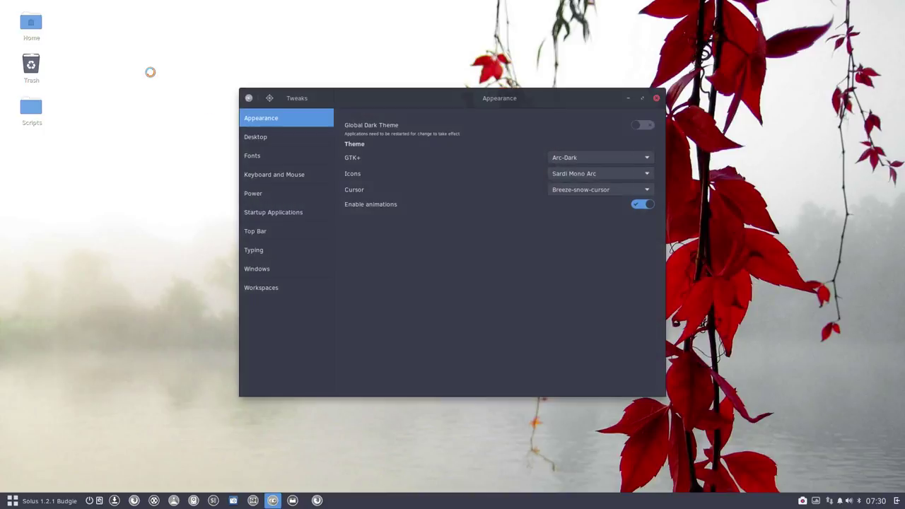
In Tweaks, change the Icons theme dropdown to Sardi.
{"action": "left_click_drag", "start_coordinate": [470, 95], "coordinate": [422, 45]}
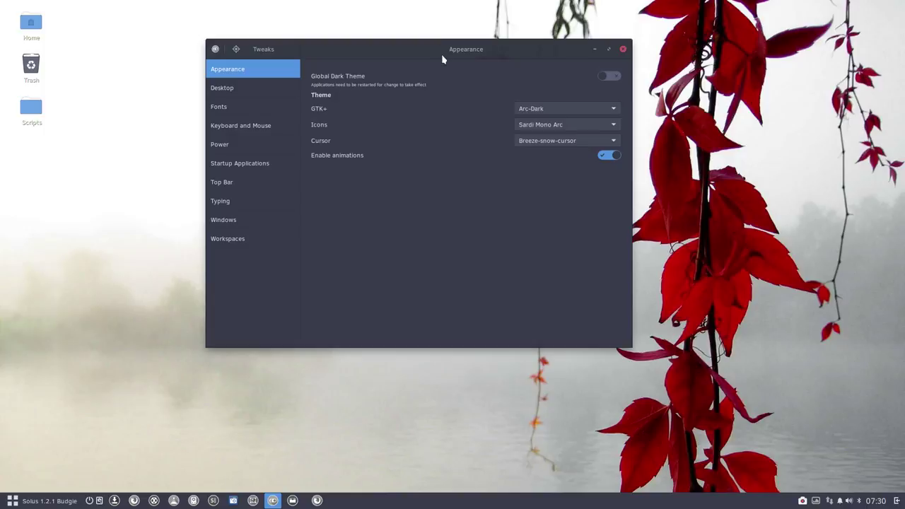
{"action": "left_click", "coordinate": [544, 128]}
{"action": "scroll", "coordinate": [555, 148], "scroll_direction": "up", "scroll_amount": 5}
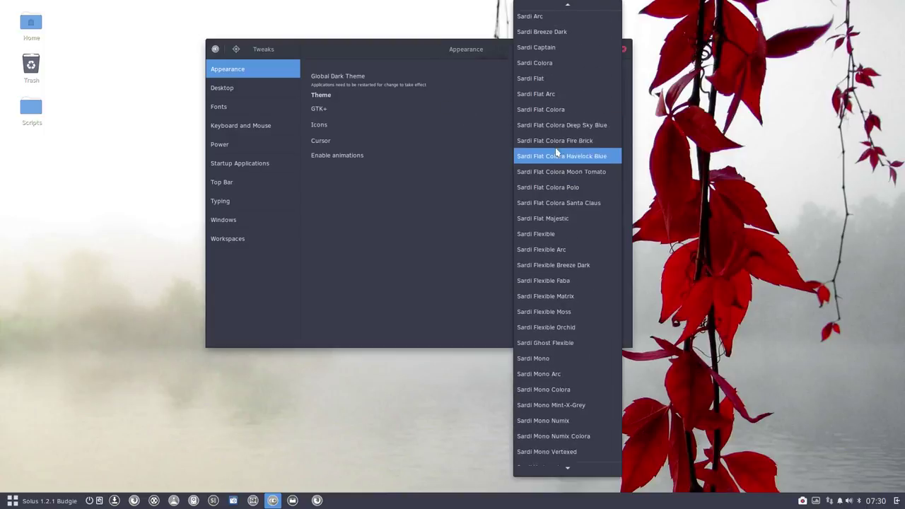
{"action": "scroll", "coordinate": [556, 152], "scroll_direction": "up", "scroll_amount": 8}
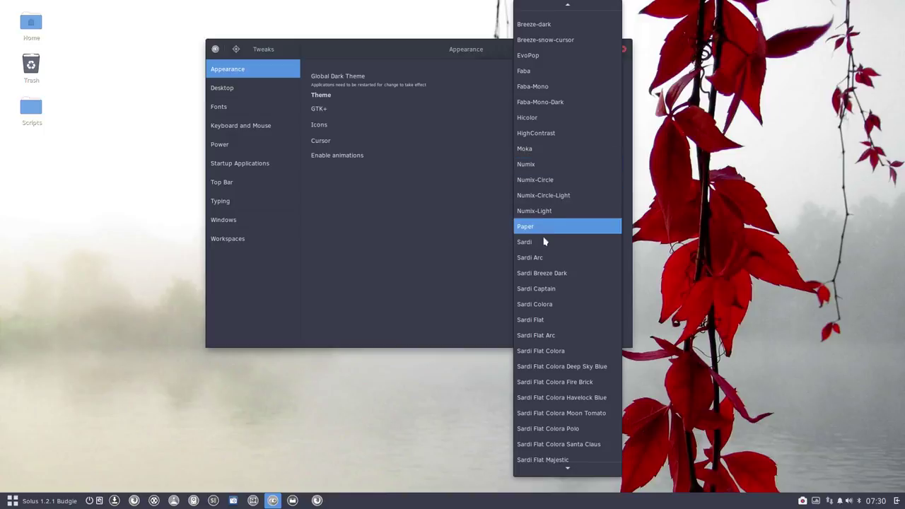
{"action": "left_click", "coordinate": [546, 241]}
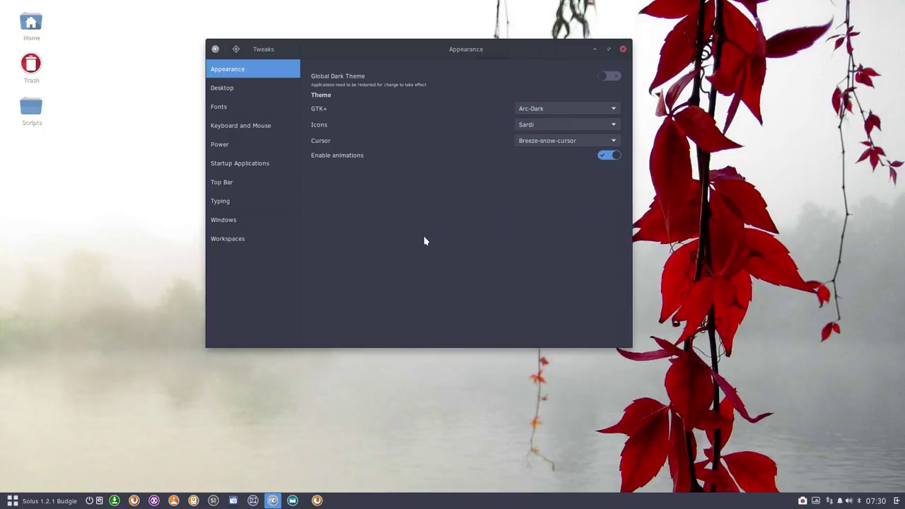